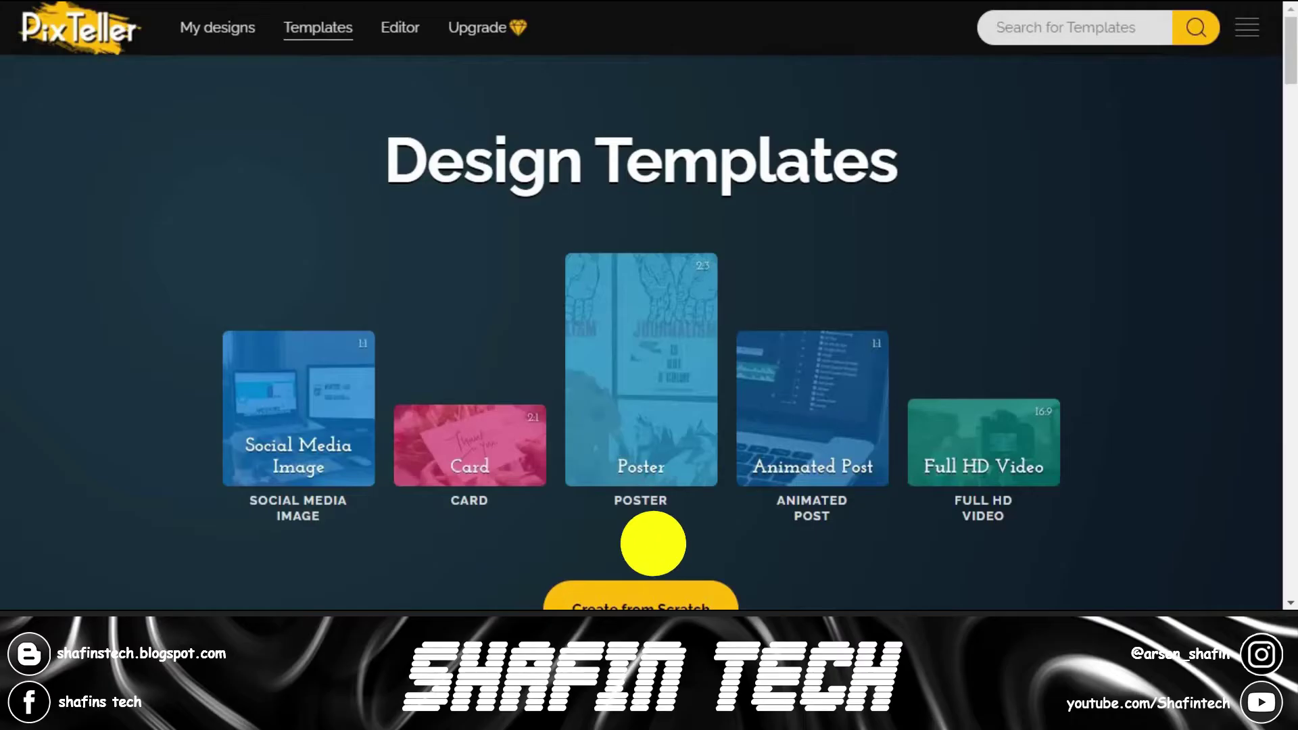
- Scroll through the PixTeller Templates page sections to look over the template categories
{"action": "scroll", "coordinate": [530, 201], "scroll_direction": "down", "scroll_amount": 1}
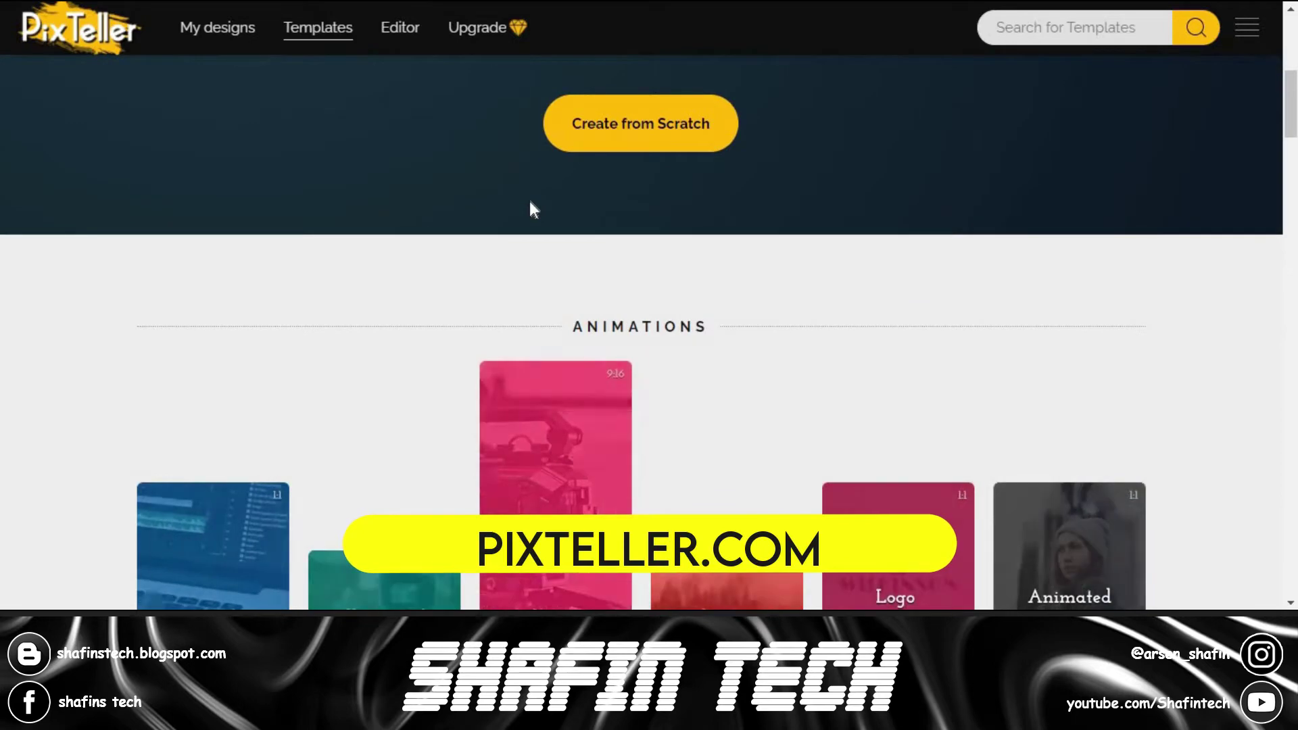
{"action": "scroll", "coordinate": [538, 203], "scroll_direction": "down", "scroll_amount": 3}
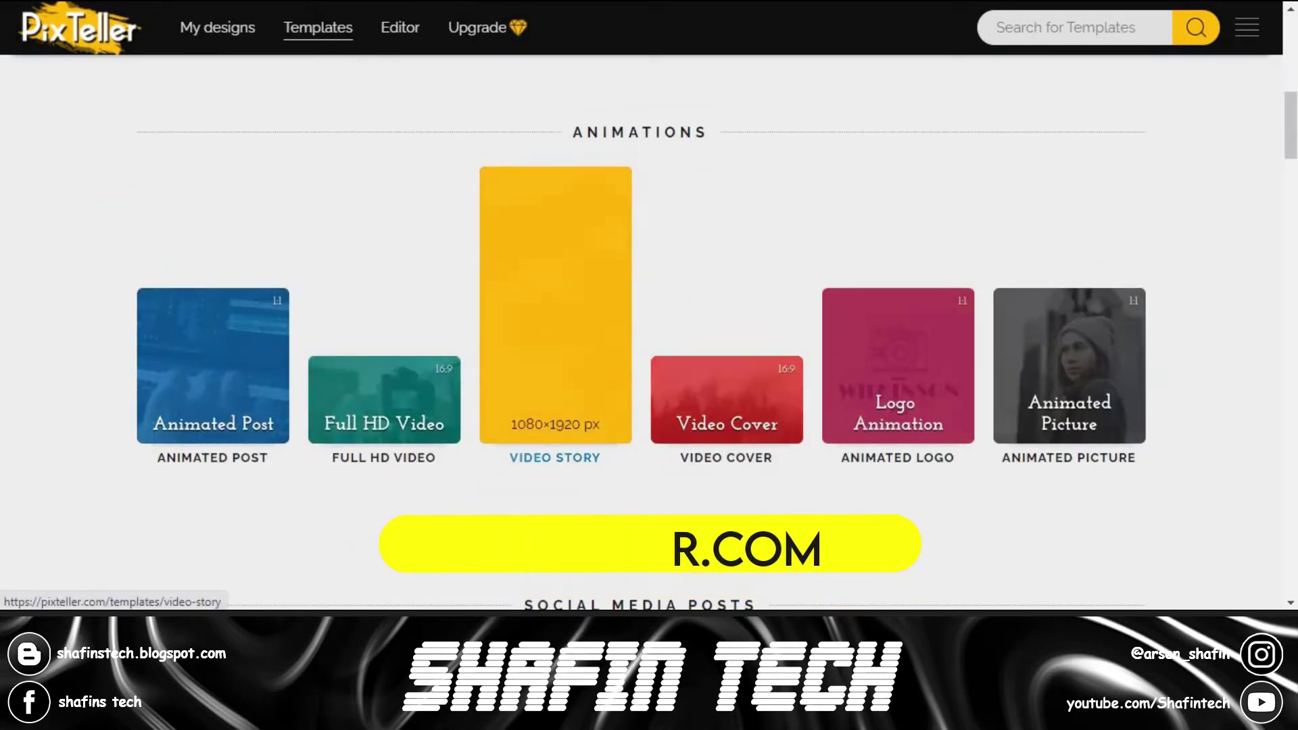
{"action": "scroll", "coordinate": [538, 202], "scroll_direction": "down", "scroll_amount": 3}
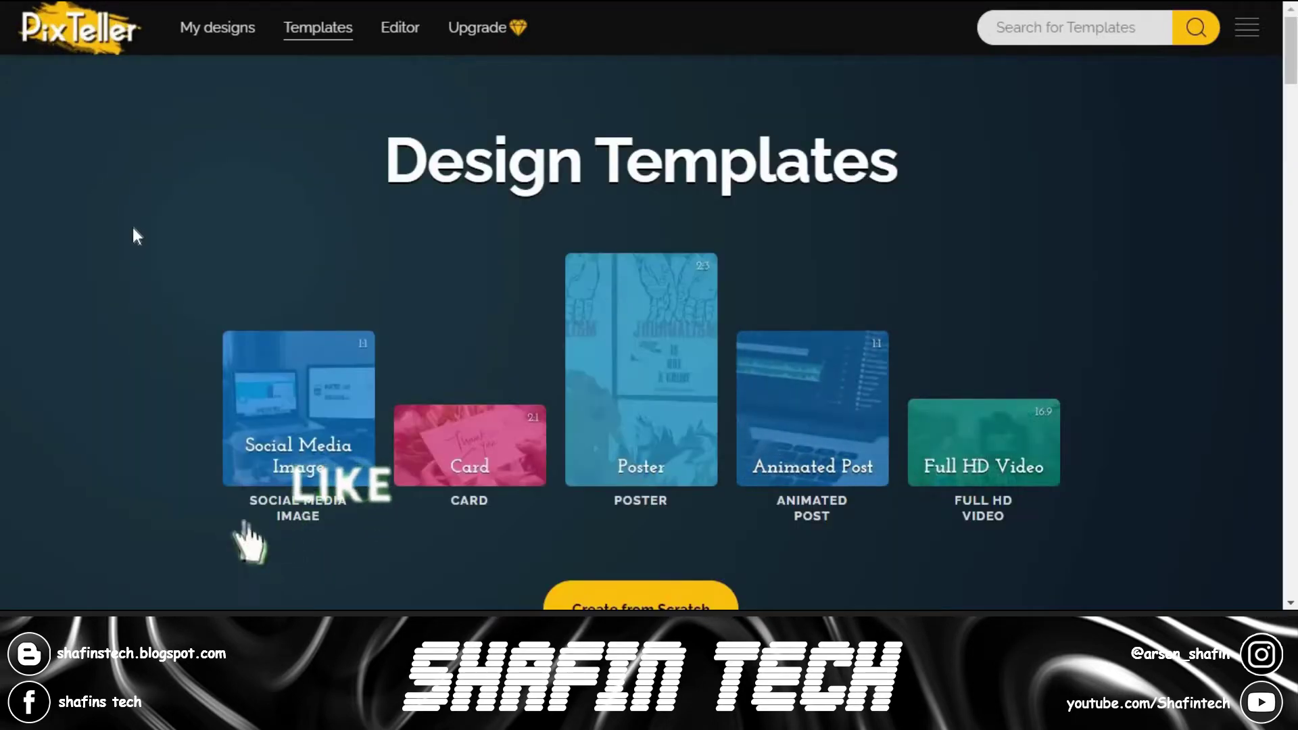
{"action": "scroll", "coordinate": [133, 227], "scroll_direction": "down", "scroll_amount": 1}
{"action": "scroll", "coordinate": [132, 227], "scroll_direction": "down", "scroll_amount": 9}
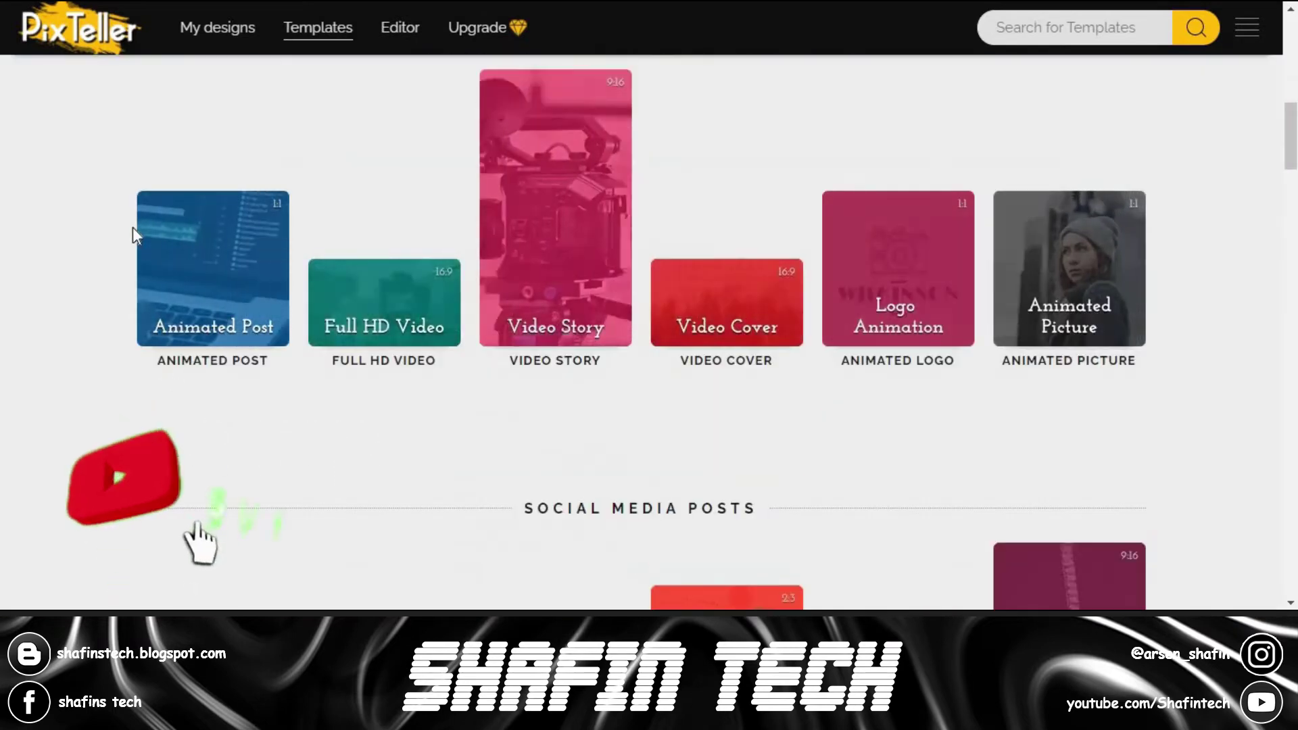
{"action": "scroll", "coordinate": [132, 227], "scroll_direction": "down", "scroll_amount": 15}
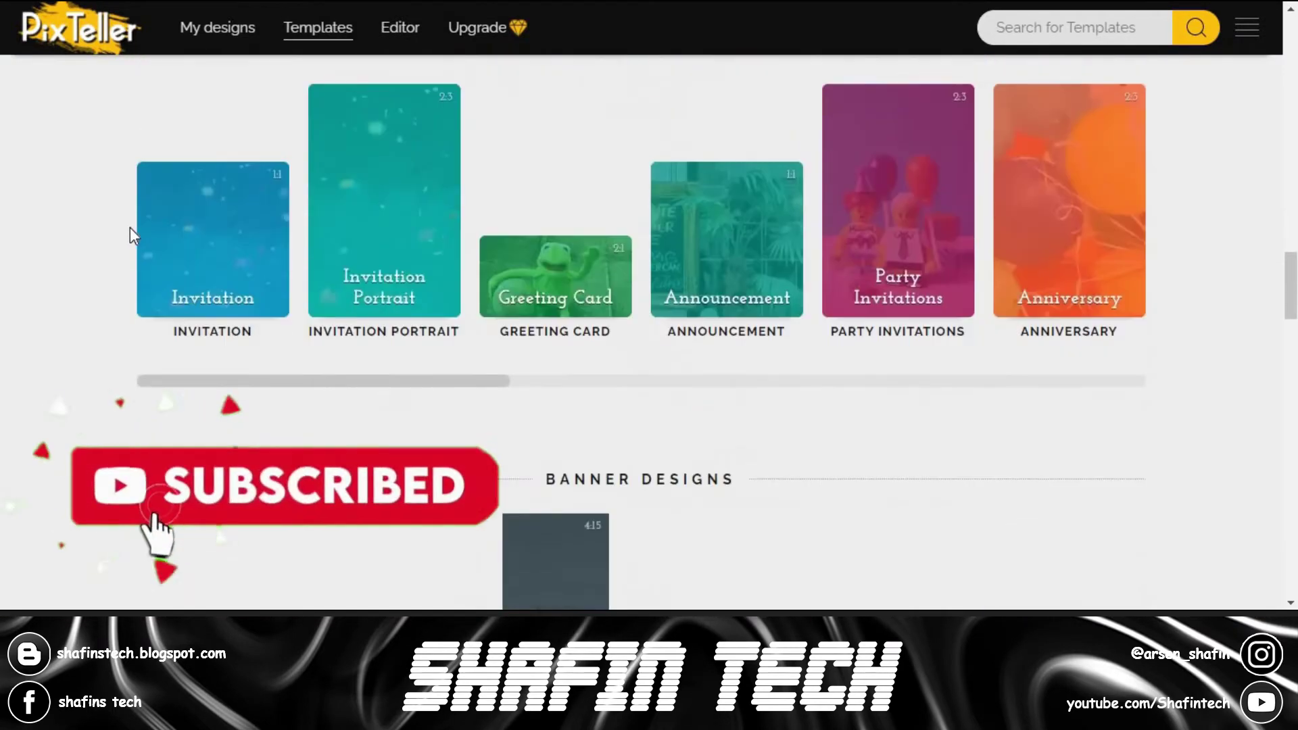
{"action": "scroll", "coordinate": [130, 227], "scroll_direction": "down", "scroll_amount": 15}
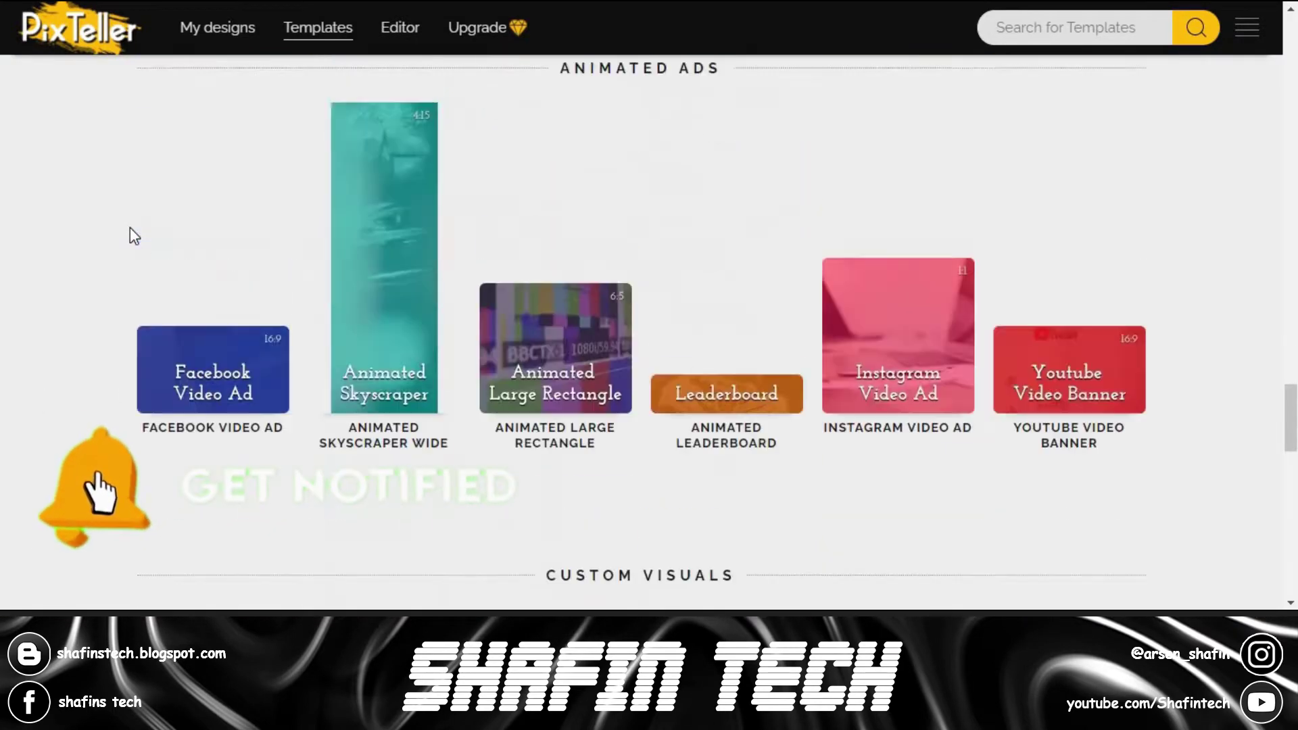
{"action": "scroll", "coordinate": [130, 227], "scroll_direction": "down", "scroll_amount": 8}
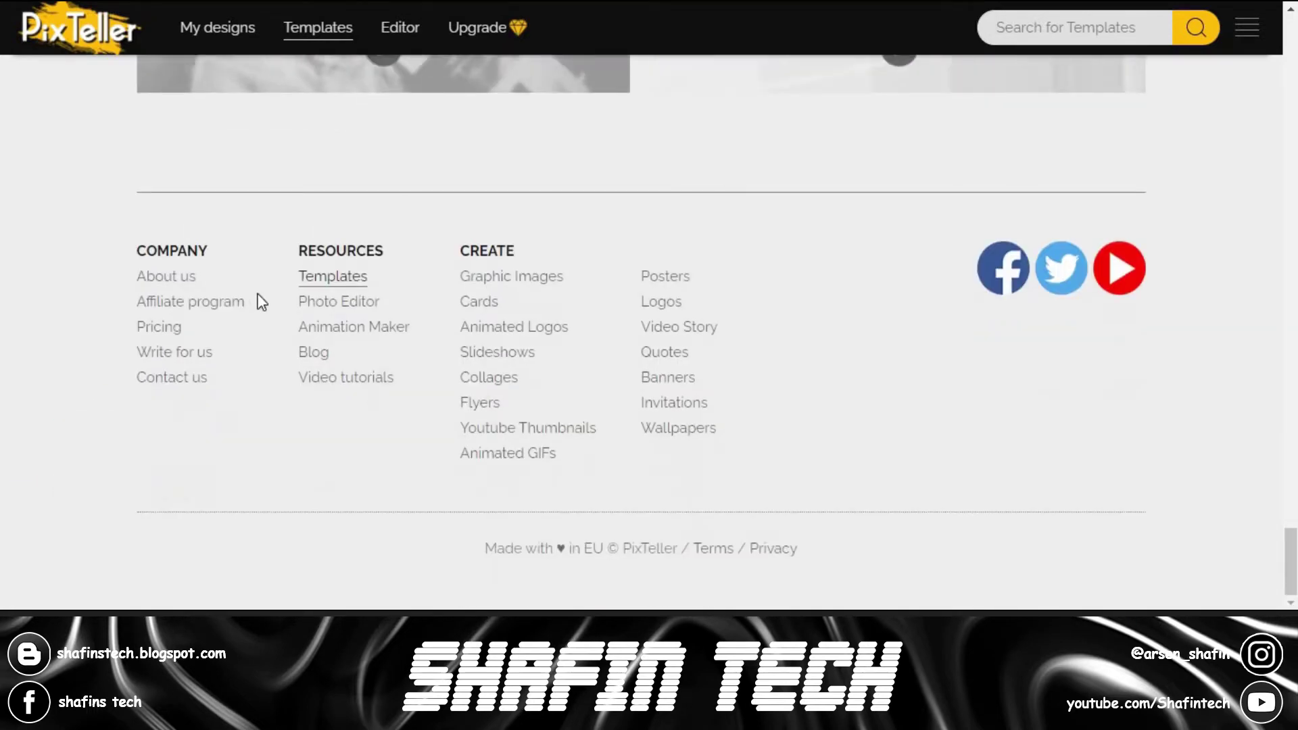
{"action": "scroll", "coordinate": [214, 346], "scroll_direction": "up", "scroll_amount": 6}
{"action": "scroll", "coordinate": [213, 346], "scroll_direction": "up", "scroll_amount": 8}
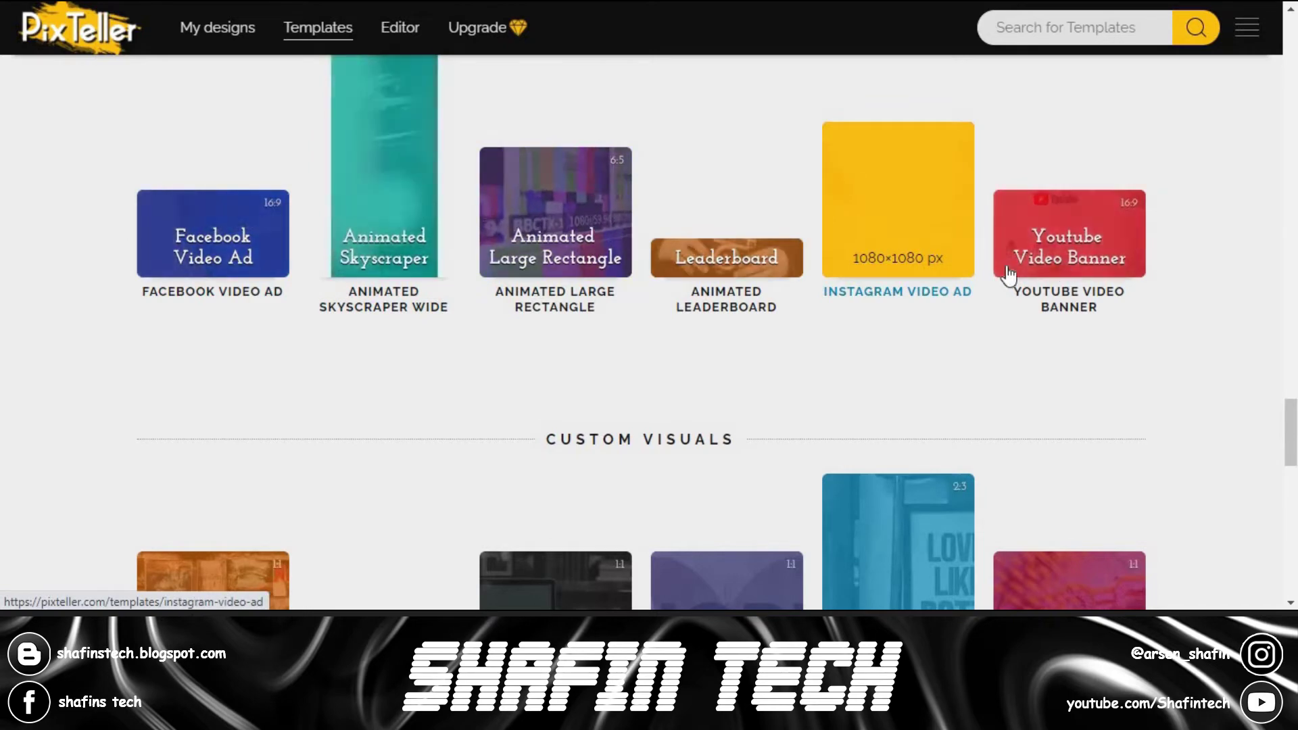
{"action": "scroll", "coordinate": [826, 368], "scroll_direction": "up", "scroll_amount": 12}
{"action": "scroll", "coordinate": [730, 410], "scroll_direction": "up", "scroll_amount": 6}
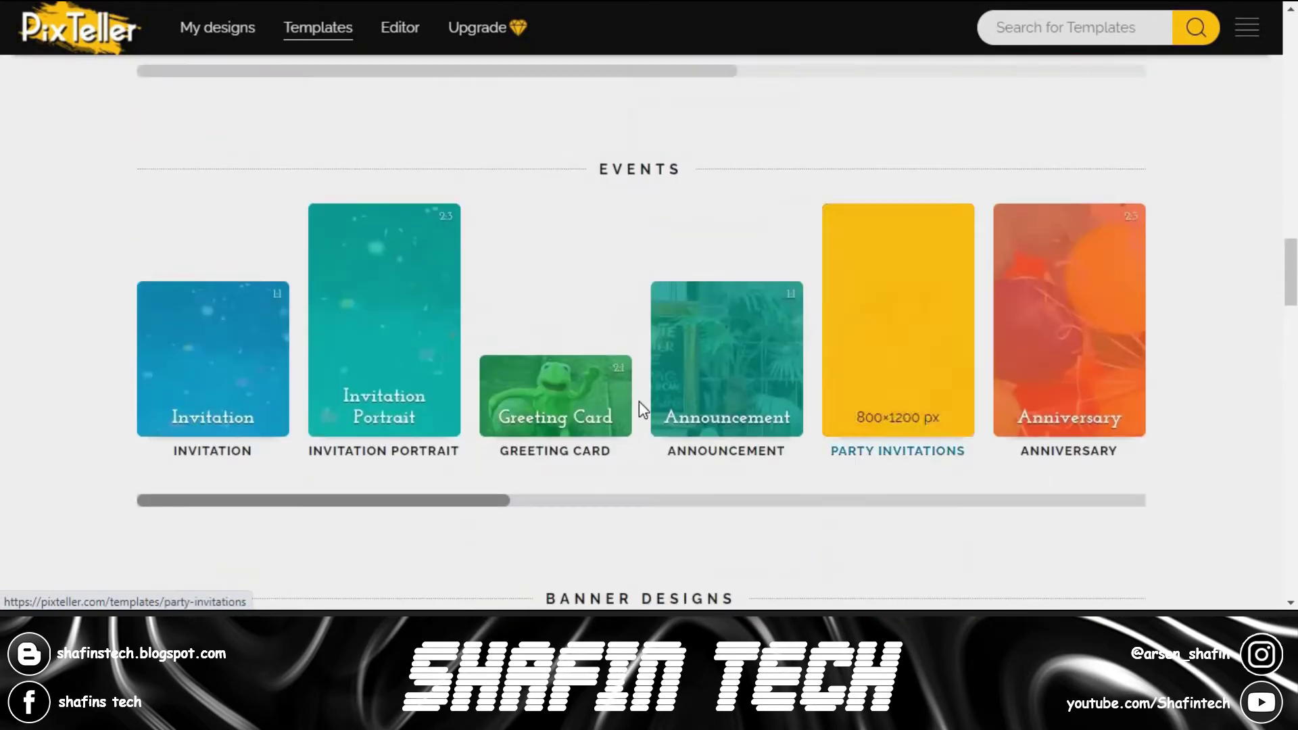
{"action": "scroll", "coordinate": [786, 343], "scroll_direction": "up", "scroll_amount": 10}
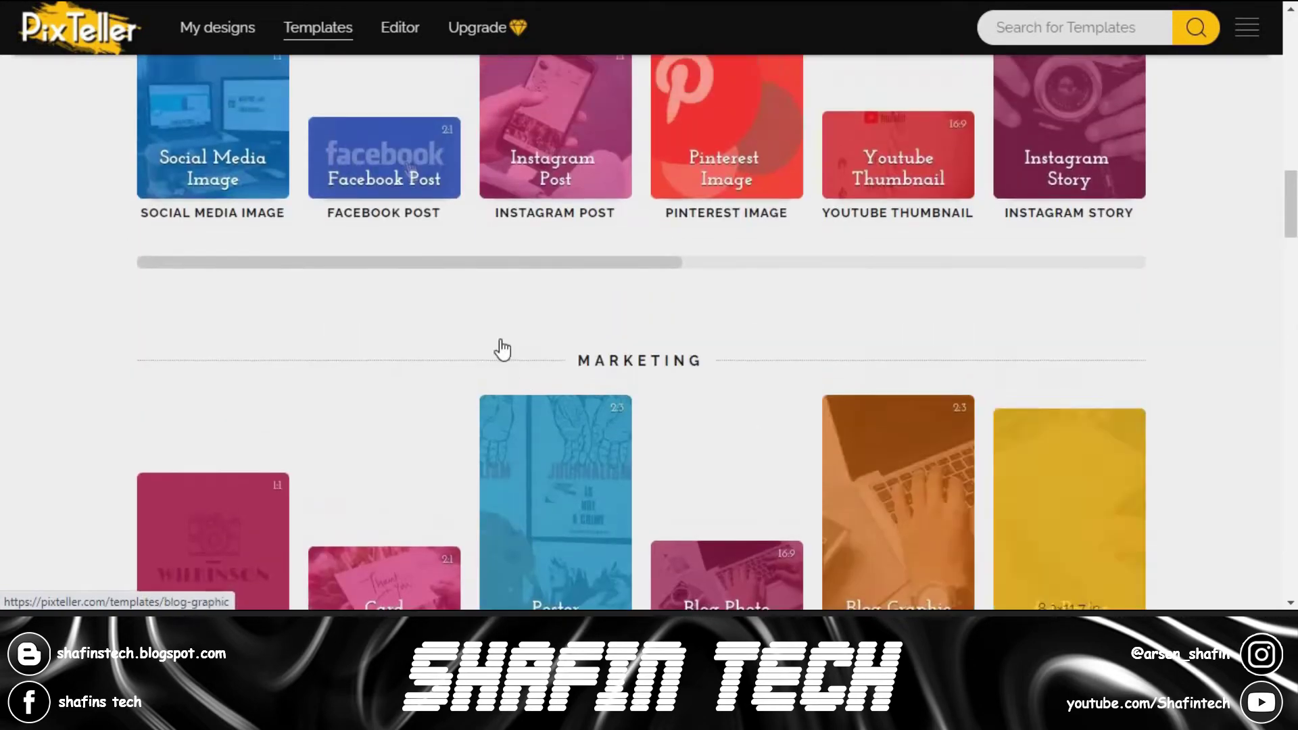
{"action": "scroll", "coordinate": [585, 396], "scroll_direction": "up", "scroll_amount": 12}
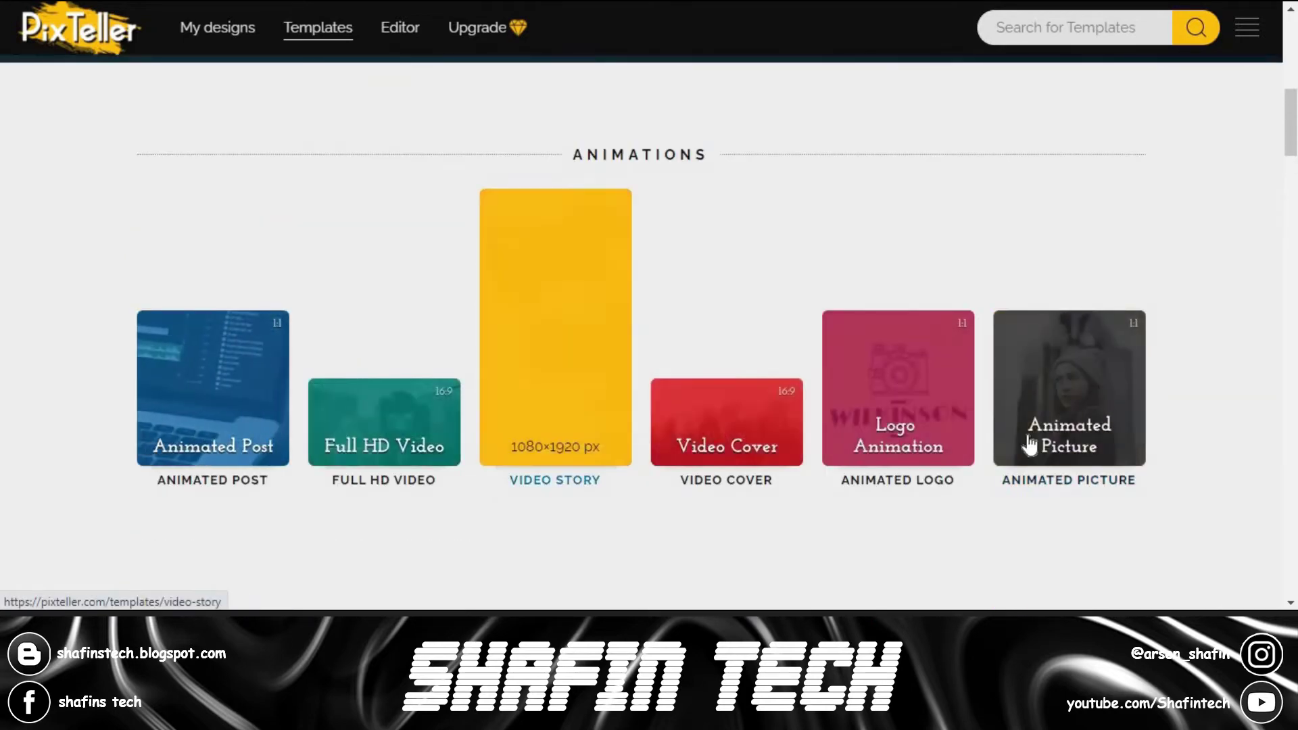
{"action": "scroll", "coordinate": [964, 414], "scroll_direction": "down", "scroll_amount": 6}
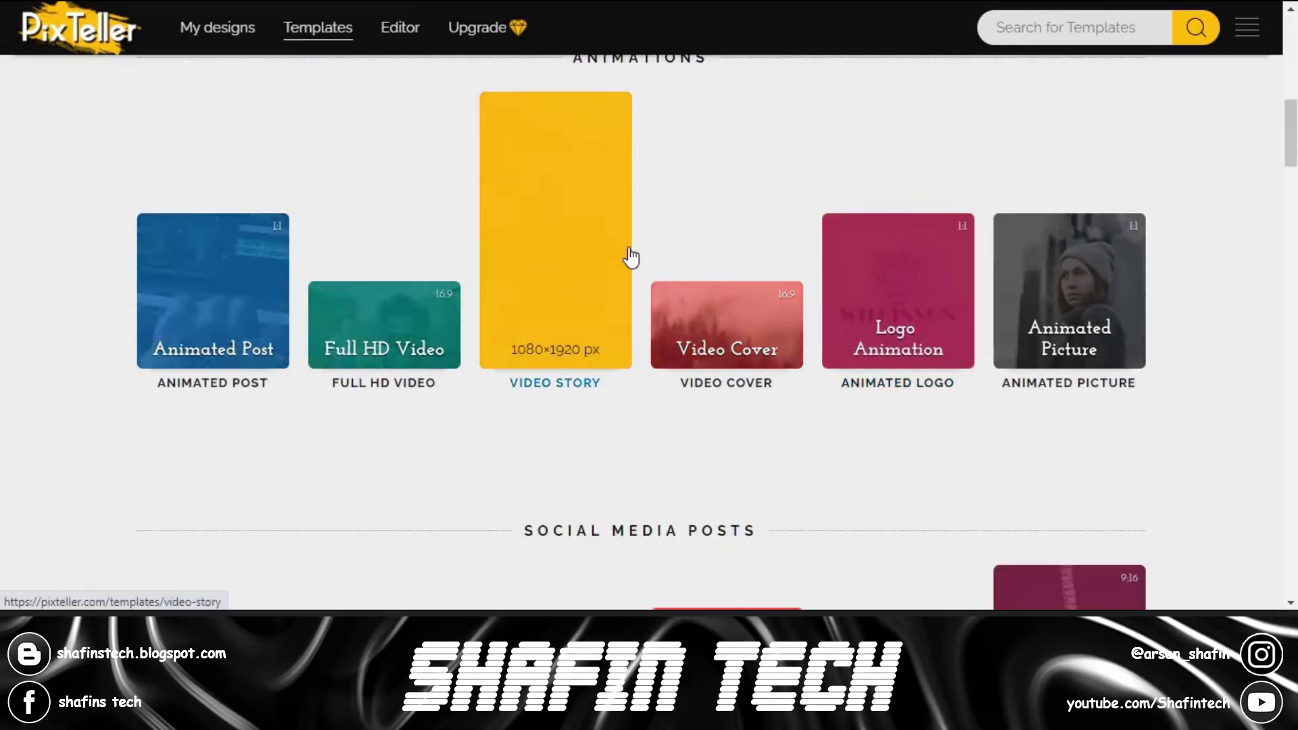
{"action": "scroll", "coordinate": [911, 326], "scroll_direction": "down", "scroll_amount": 15}
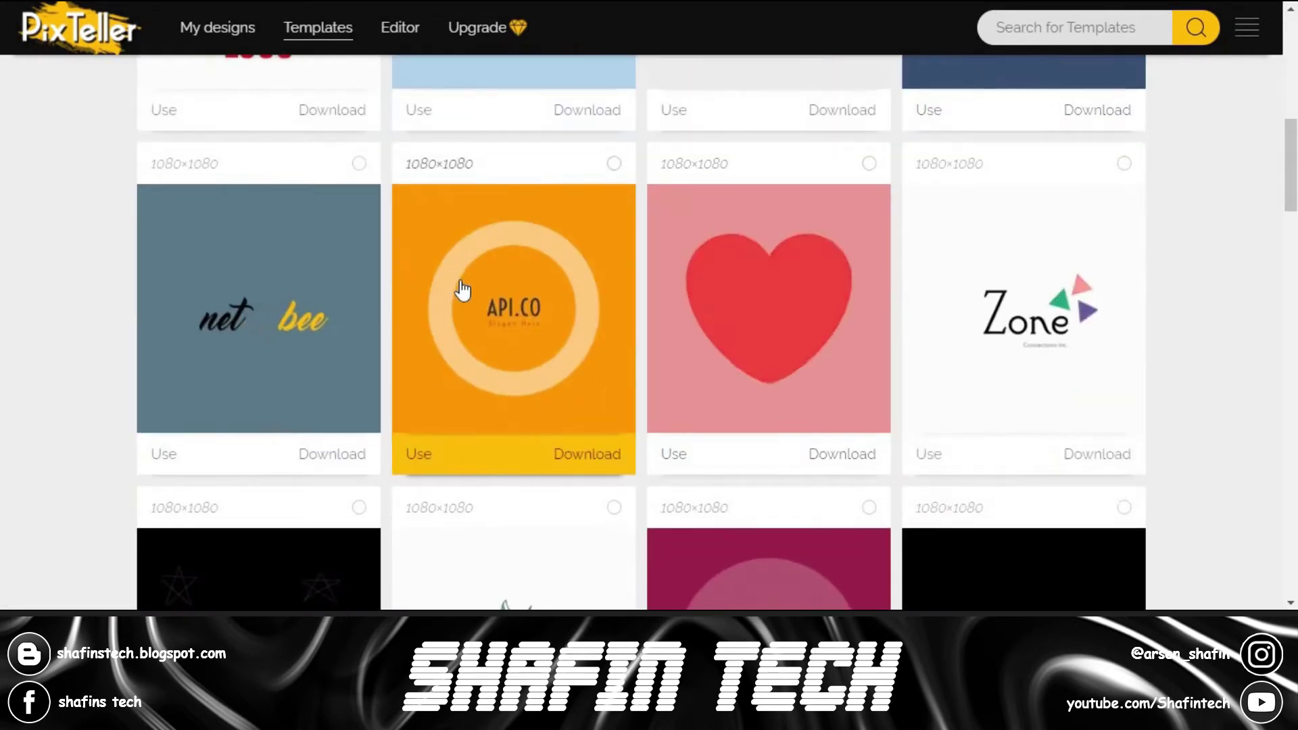
- Go to page 2 of the animated logo template results
{"action": "scroll", "coordinate": [858, 270], "scroll_direction": "down", "scroll_amount": 6}
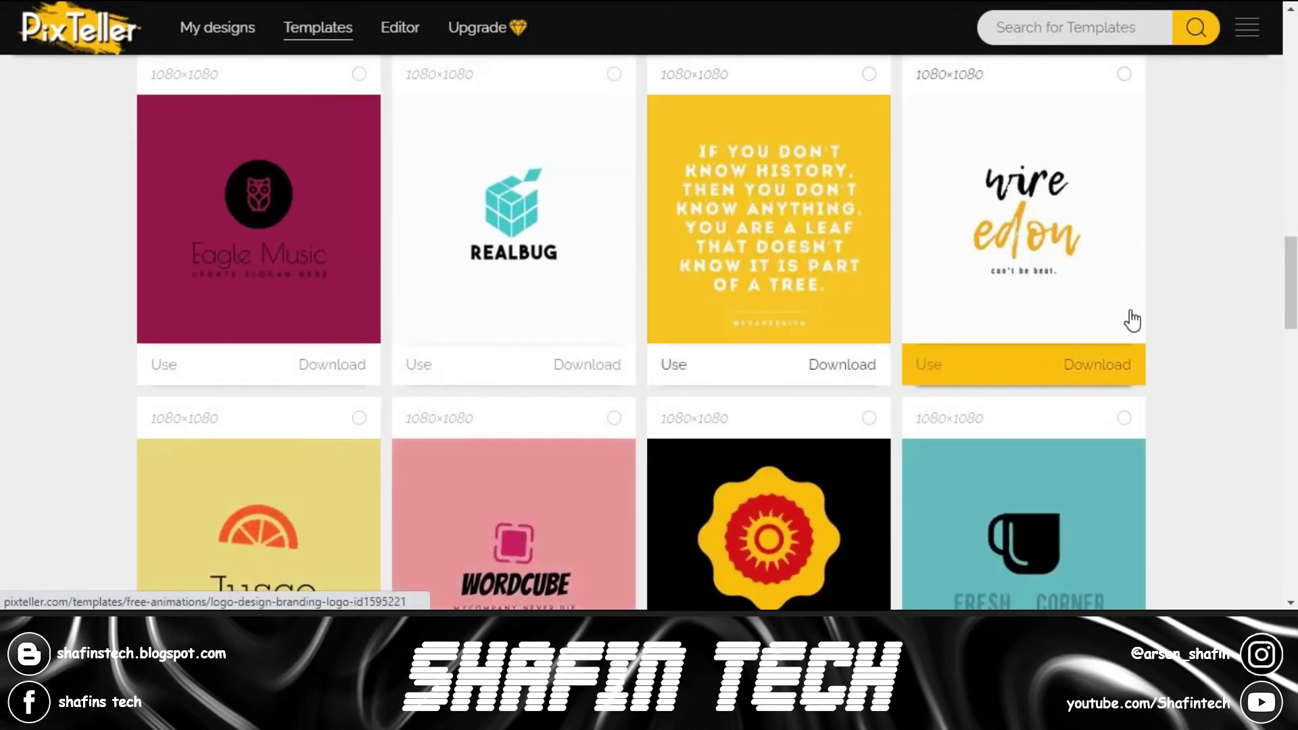
{"action": "scroll", "coordinate": [1255, 339], "scroll_direction": "down", "scroll_amount": 5}
{"action": "scroll", "coordinate": [1255, 338], "scroll_direction": "down", "scroll_amount": 15}
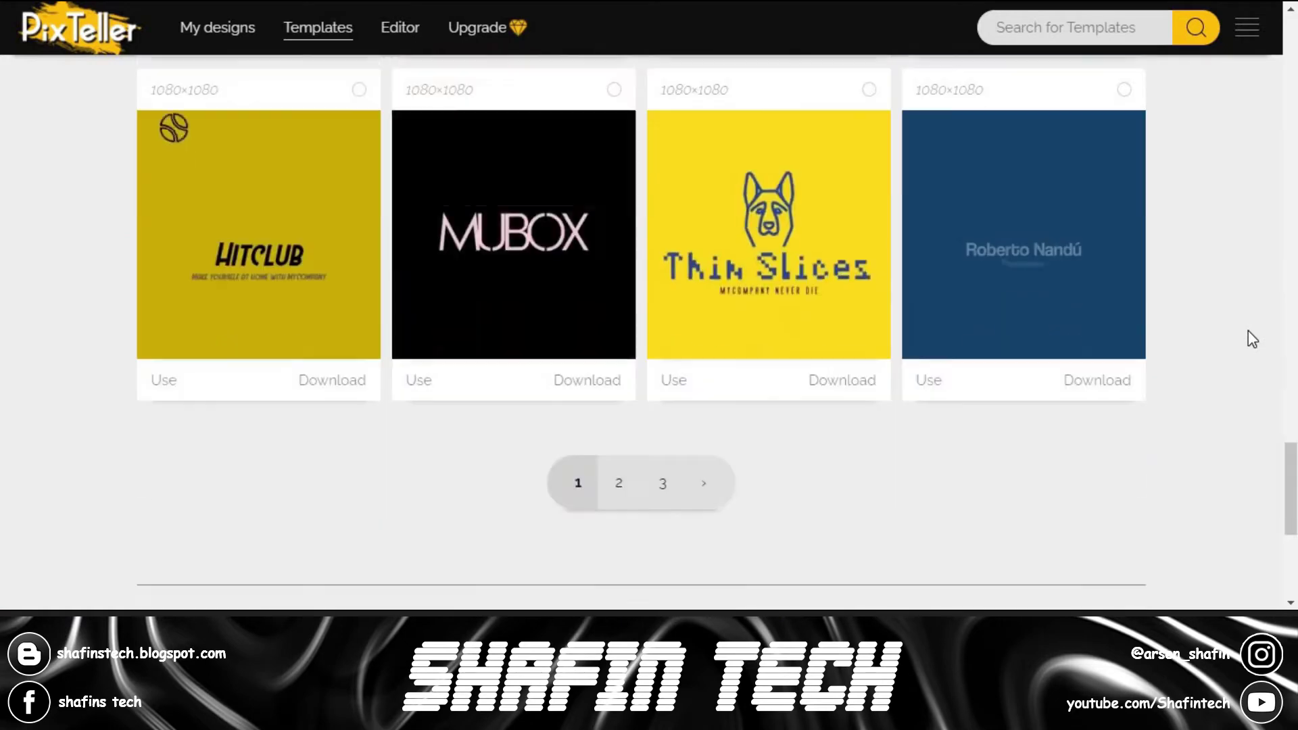
{"action": "left_click", "coordinate": [614, 488]}
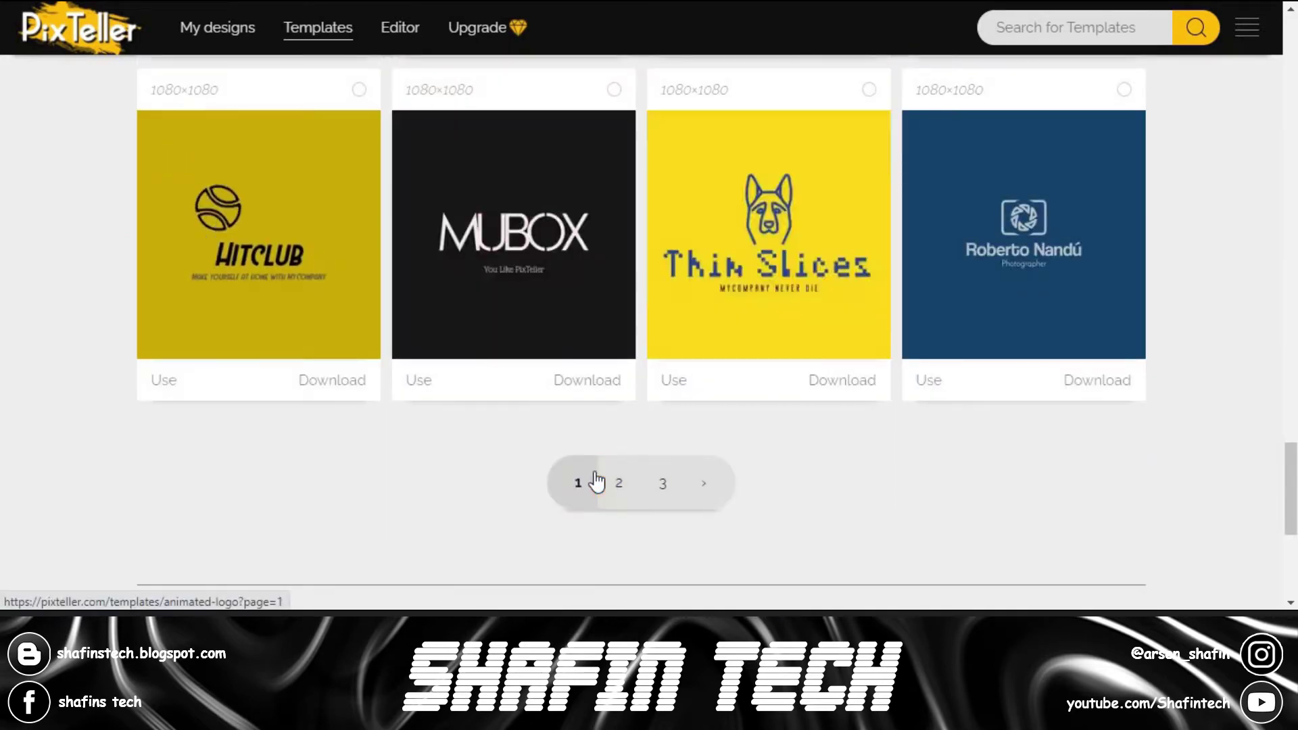
- Open the Wi-Fi Alliance animated logo template's detail page
{"action": "scroll", "coordinate": [576, 328], "scroll_direction": "down", "scroll_amount": 5}
{"action": "scroll", "coordinate": [665, 327], "scroll_direction": "down", "scroll_amount": 20}
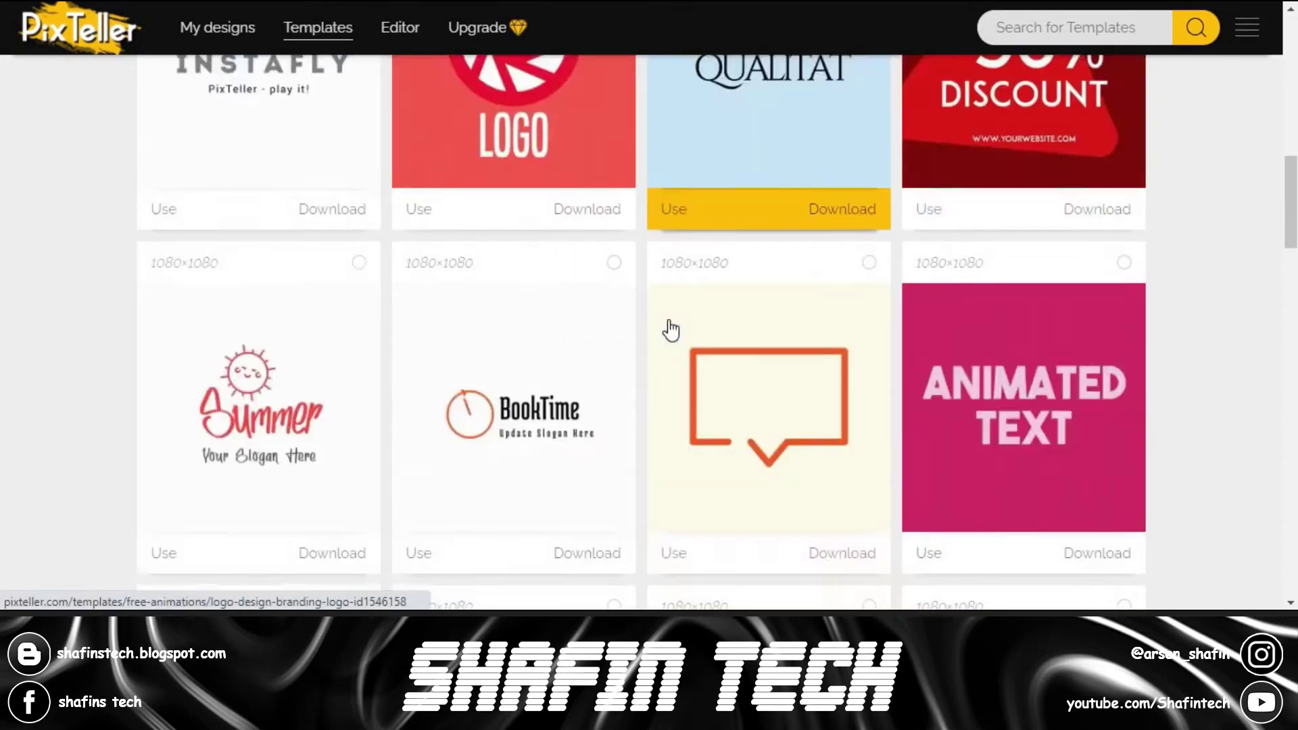
{"action": "scroll", "coordinate": [710, 385], "scroll_direction": "down", "scroll_amount": 7}
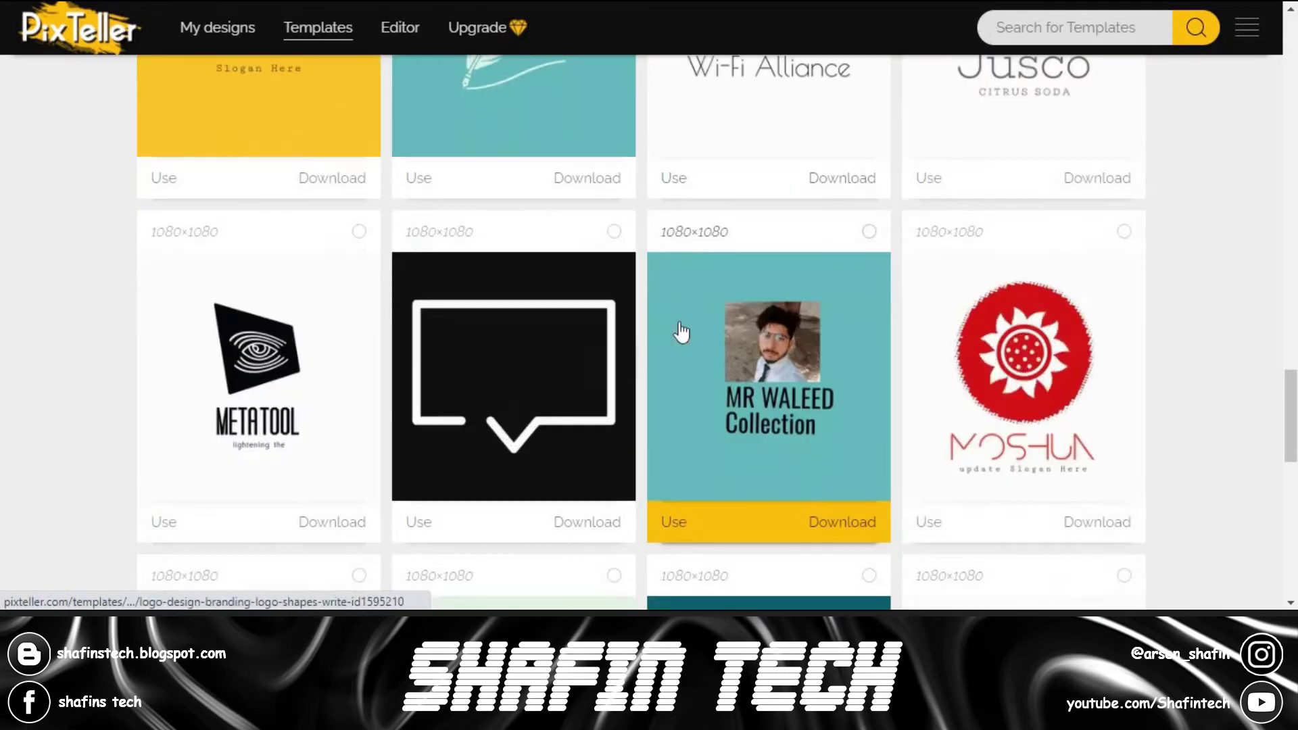
{"action": "scroll", "coordinate": [683, 333], "scroll_direction": "up", "scroll_amount": 3}
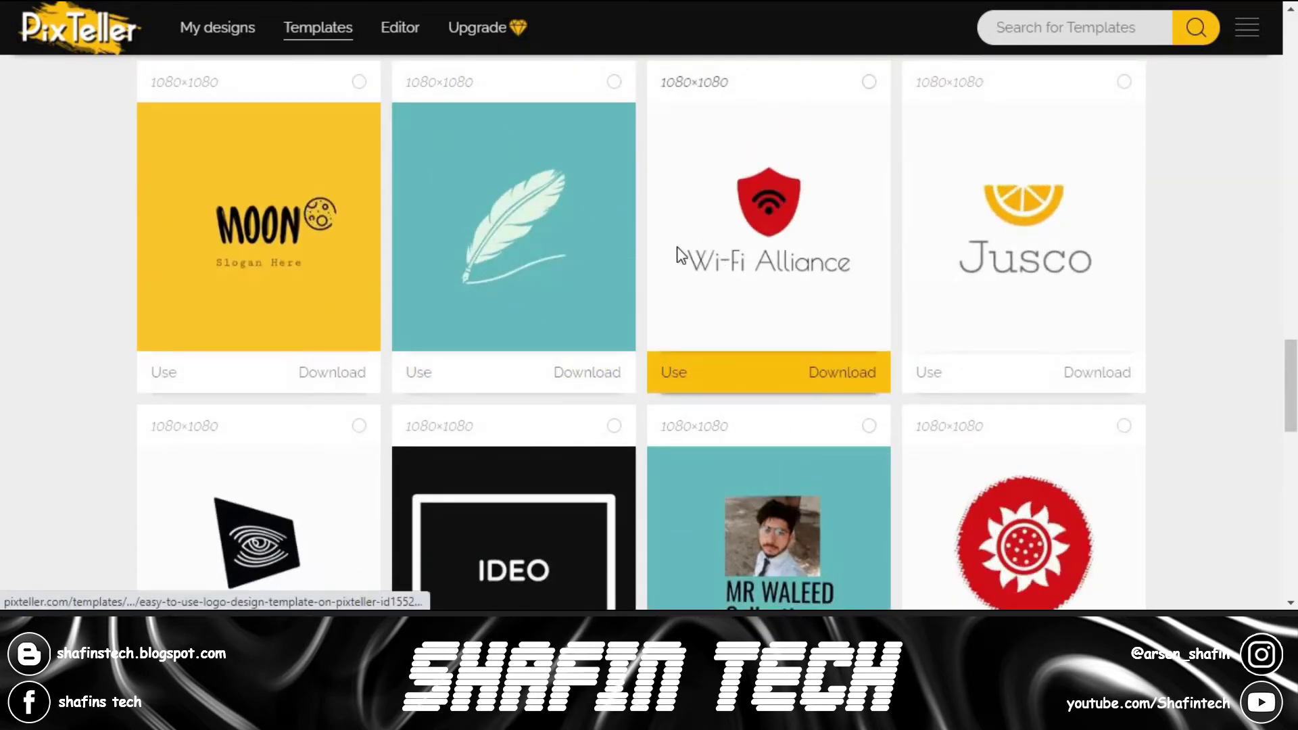
{"action": "left_click", "coordinate": [744, 253]}
{"action": "scroll", "coordinate": [524, 318], "scroll_direction": "down", "scroll_amount": 4}
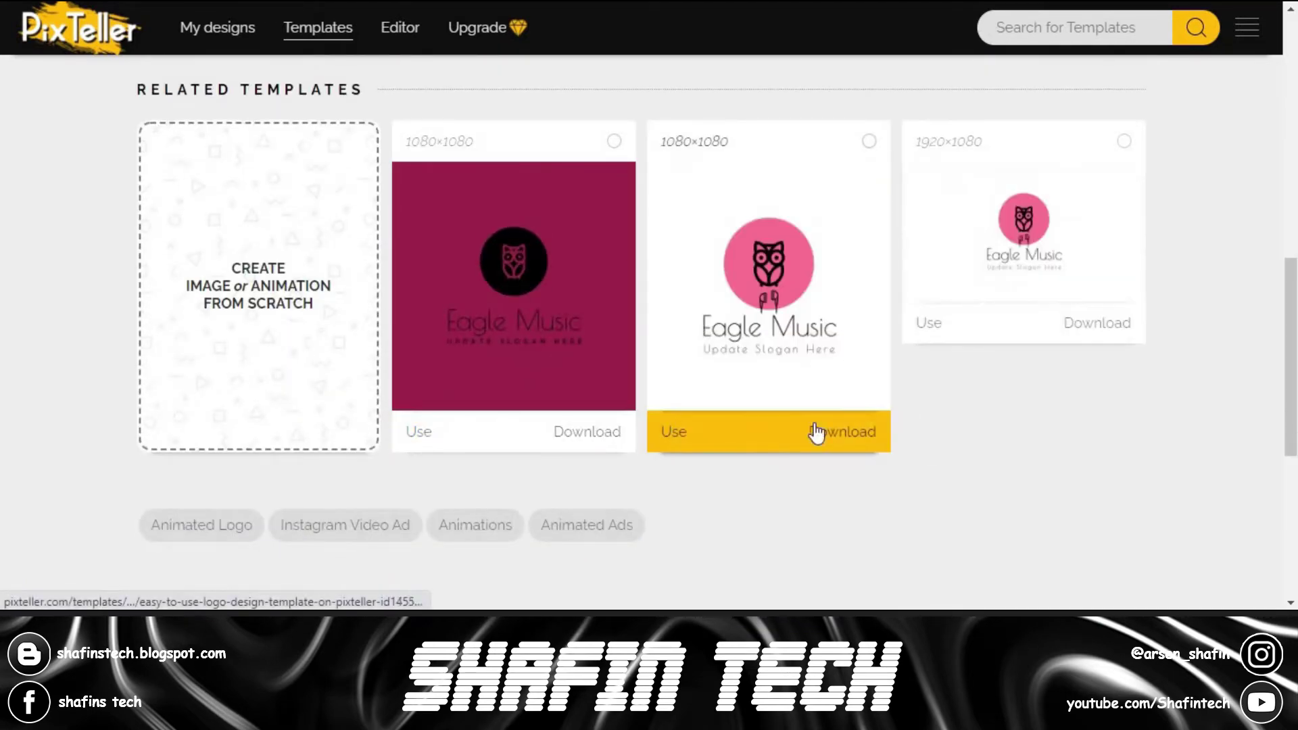
{"action": "scroll", "coordinate": [500, 392], "scroll_direction": "up", "scroll_amount": 5}
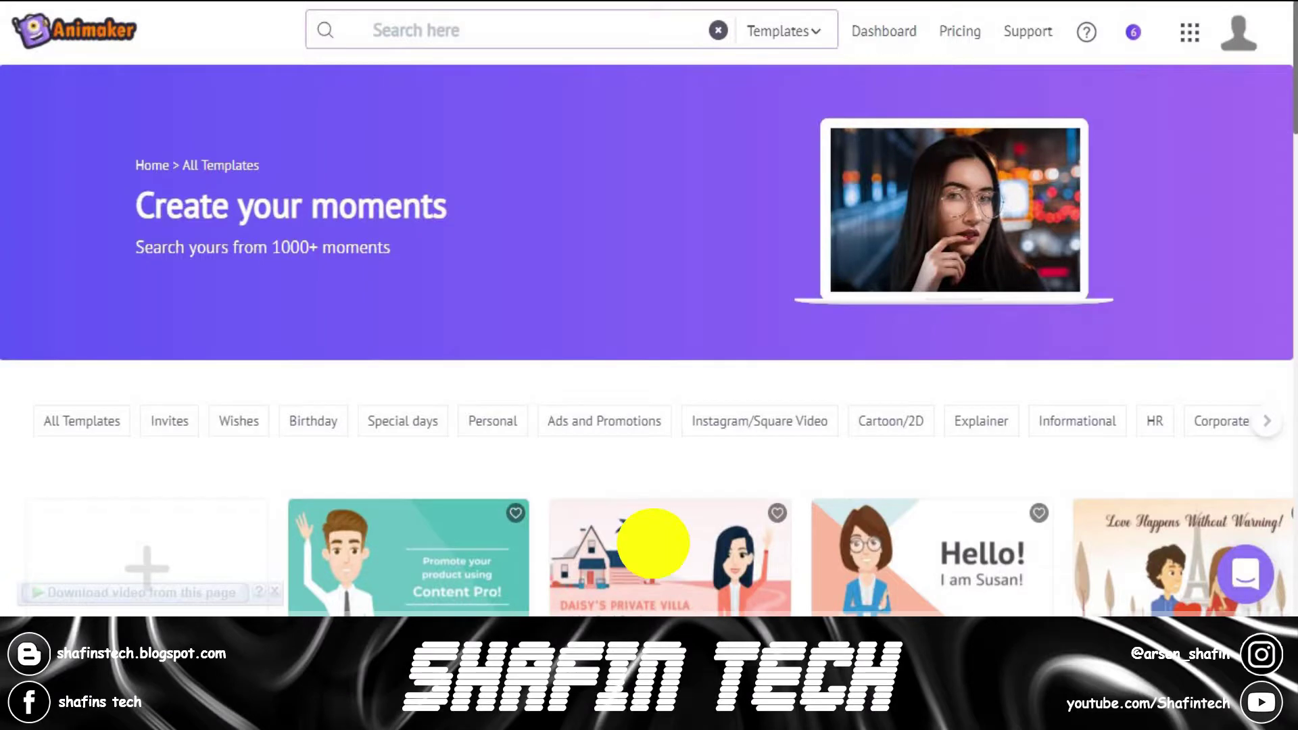
- Browse down through the Animaker video template gallery
{"action": "scroll", "coordinate": [597, 175], "scroll_direction": "down", "scroll_amount": 4}
{"action": "scroll", "coordinate": [596, 174], "scroll_direction": "down", "scroll_amount": 4}
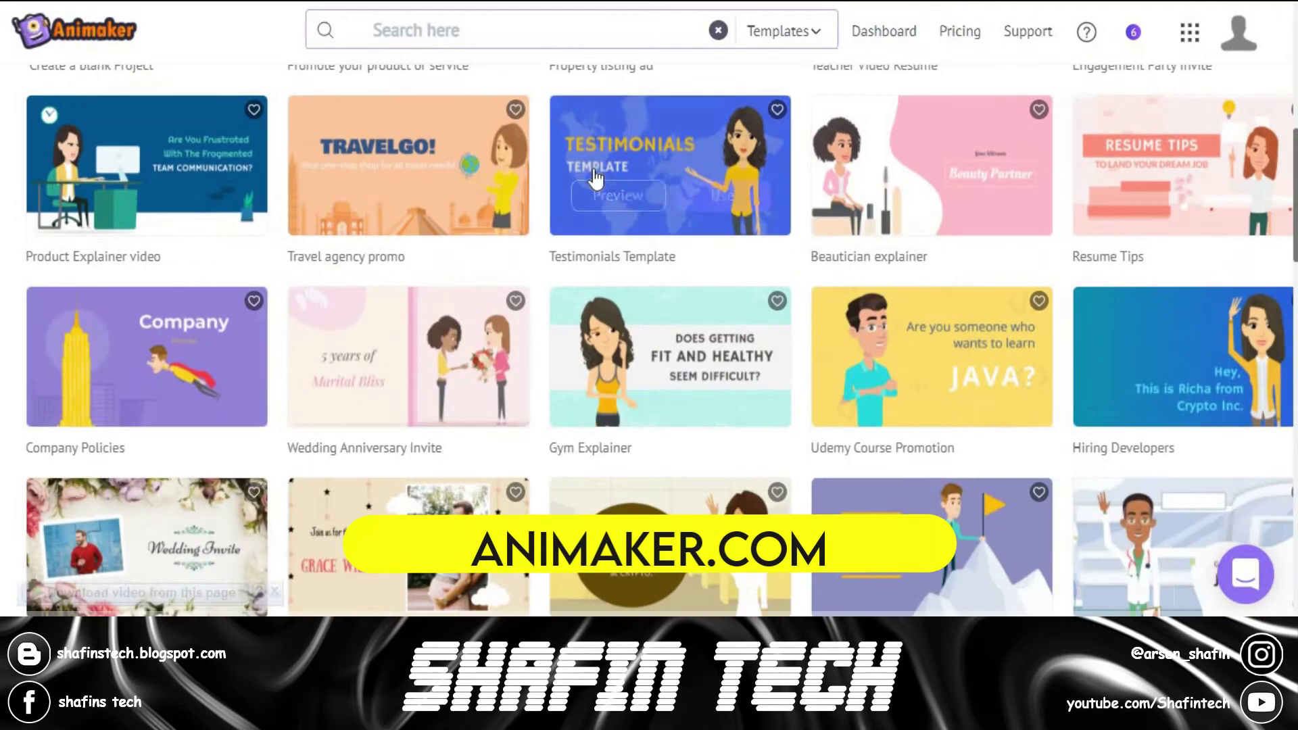
{"action": "scroll", "coordinate": [593, 177], "scroll_direction": "down", "scroll_amount": 4}
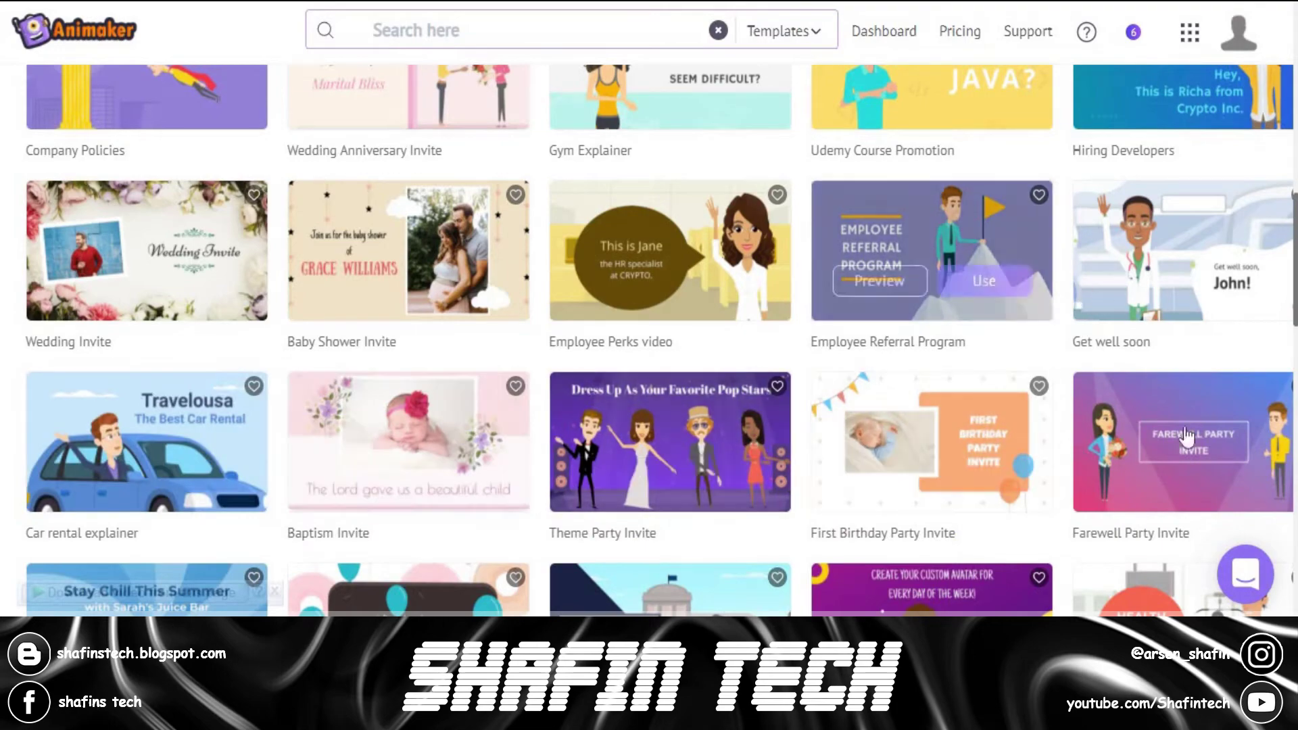
{"action": "scroll", "coordinate": [946, 419], "scroll_direction": "down", "scroll_amount": 7}
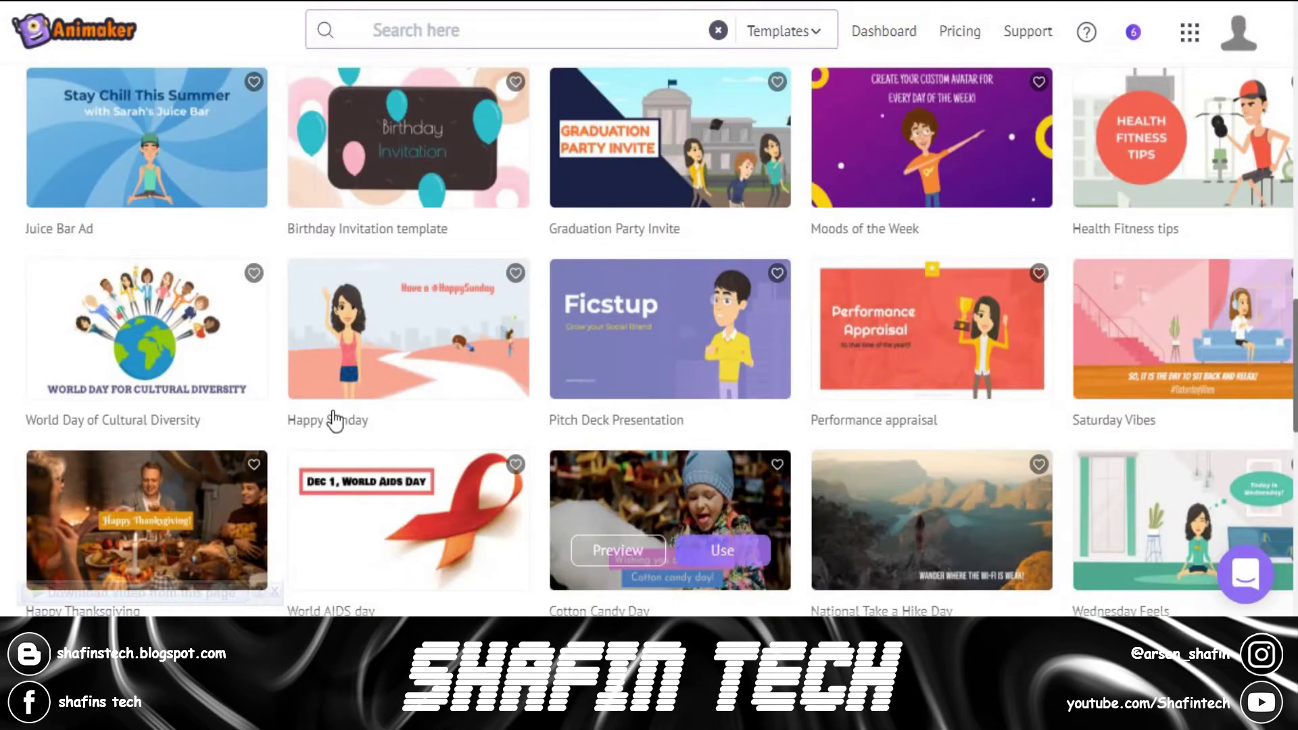
{"action": "scroll", "coordinate": [333, 419], "scroll_direction": "down", "scroll_amount": 5}
{"action": "scroll", "coordinate": [666, 338], "scroll_direction": "down", "scroll_amount": 5}
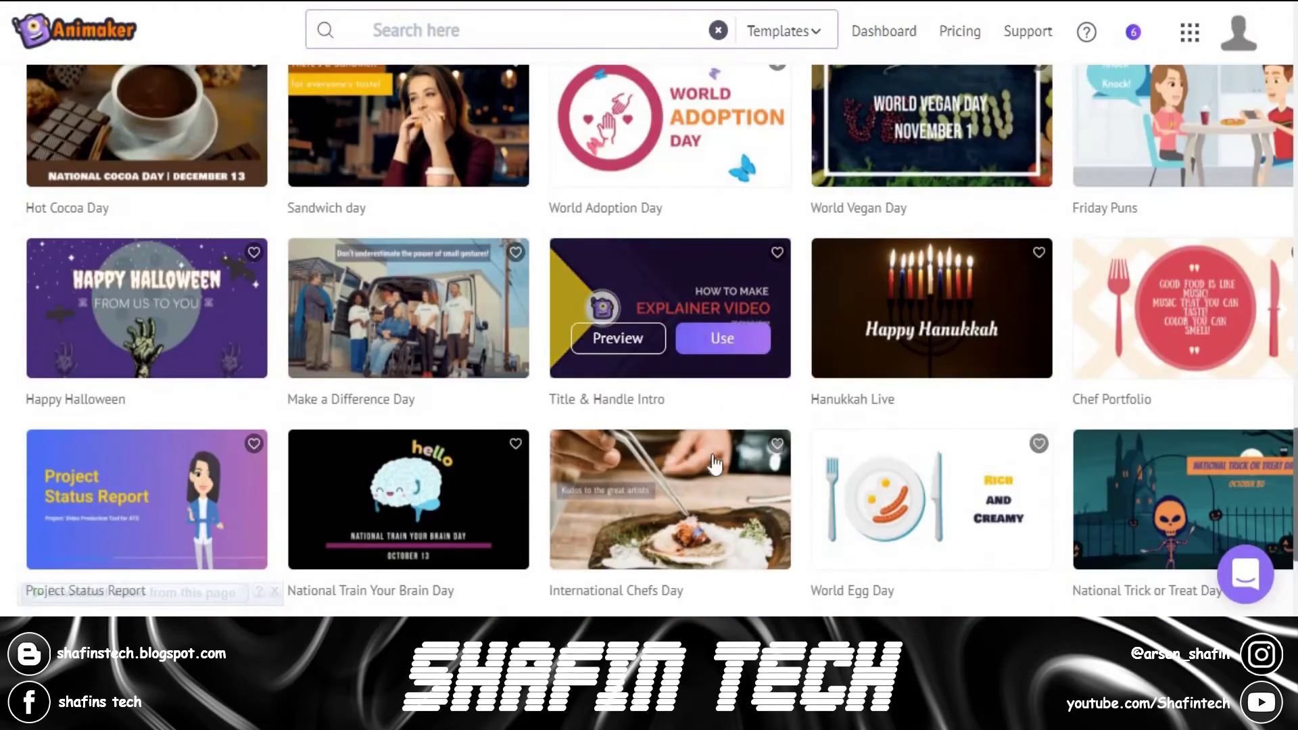
{"action": "scroll", "coordinate": [574, 498], "scroll_direction": "down", "scroll_amount": 4}
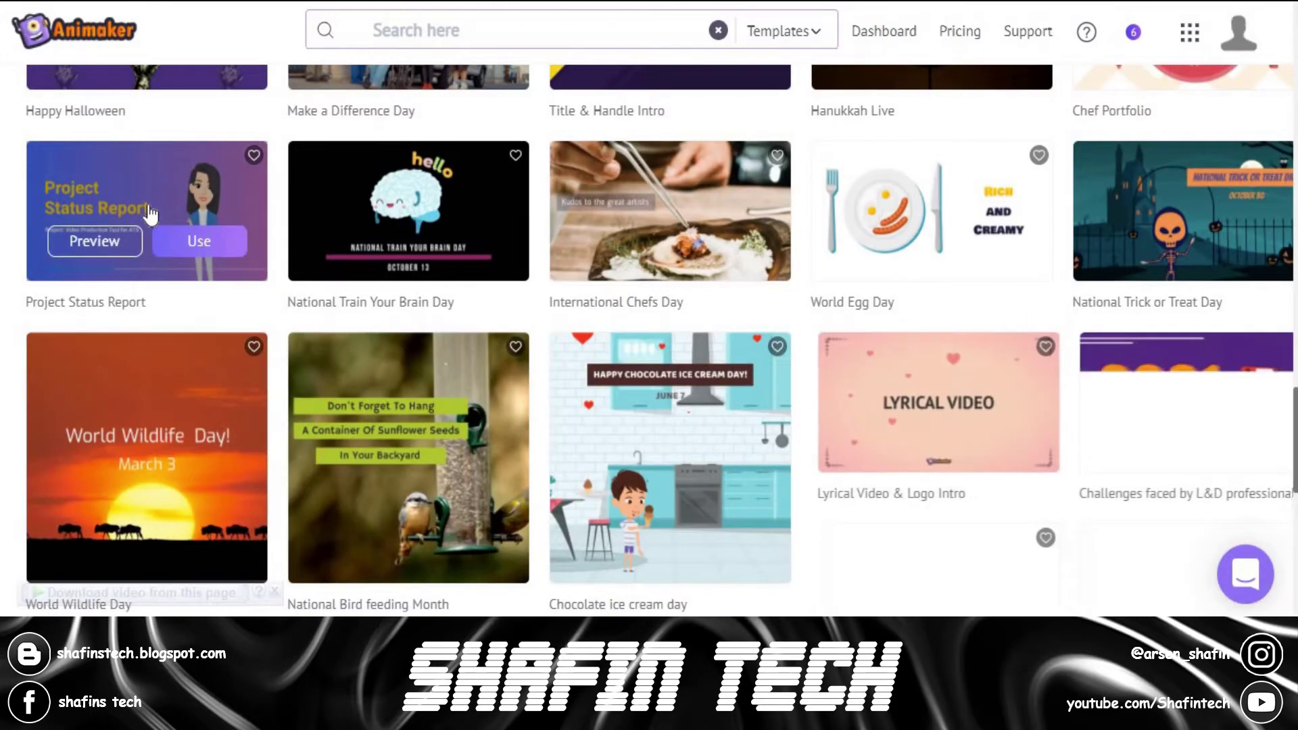
{"action": "scroll", "coordinate": [377, 385], "scroll_direction": "down", "scroll_amount": 5}
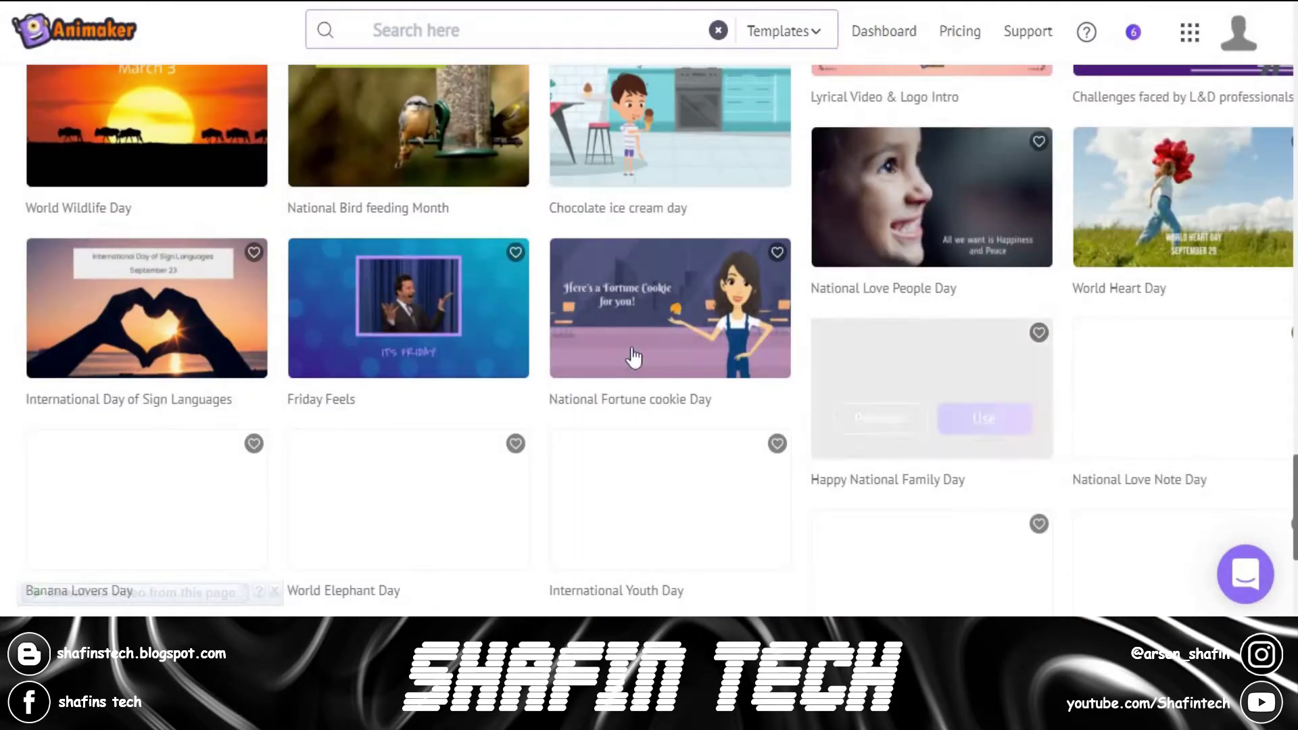
- Start a new video from the Moods of the Week template
{"action": "scroll", "coordinate": [405, 365], "scroll_direction": "up", "scroll_amount": 8}
{"action": "scroll", "coordinate": [174, 391], "scroll_direction": "up", "scroll_amount": 3}
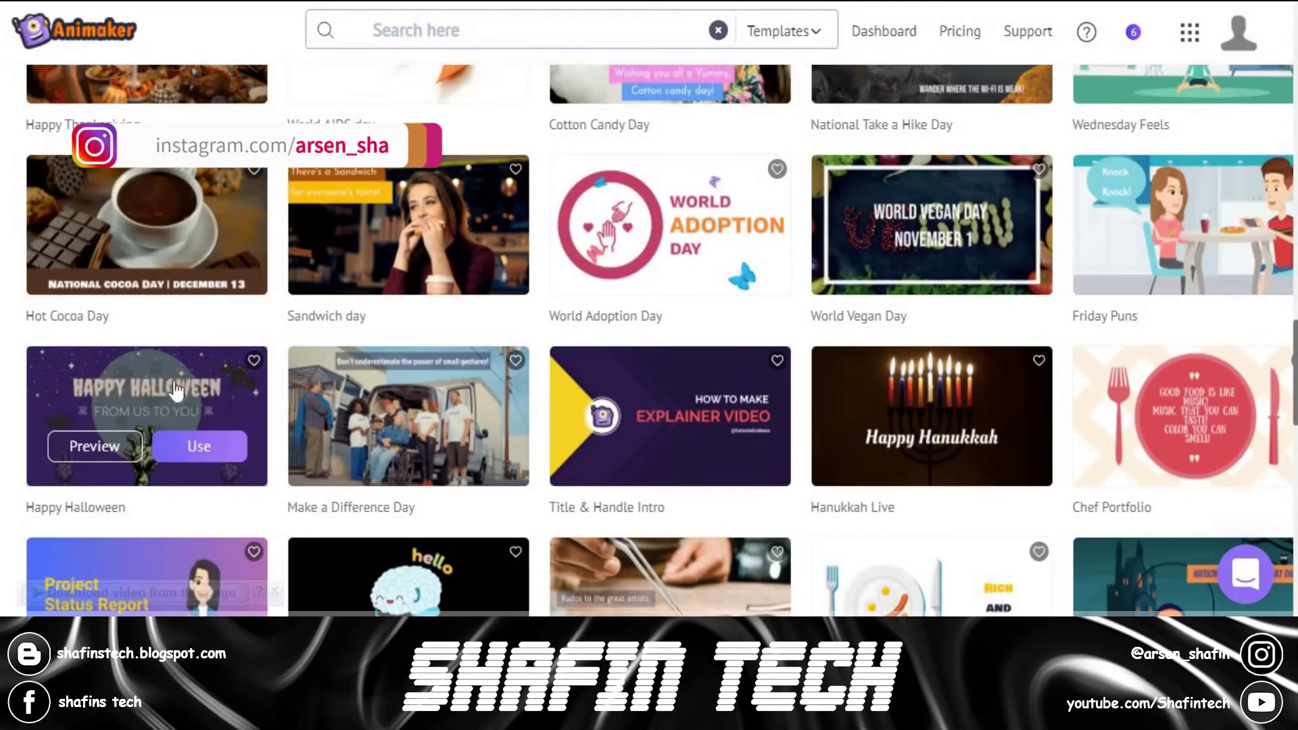
{"action": "scroll", "coordinate": [175, 390], "scroll_direction": "up", "scroll_amount": 1}
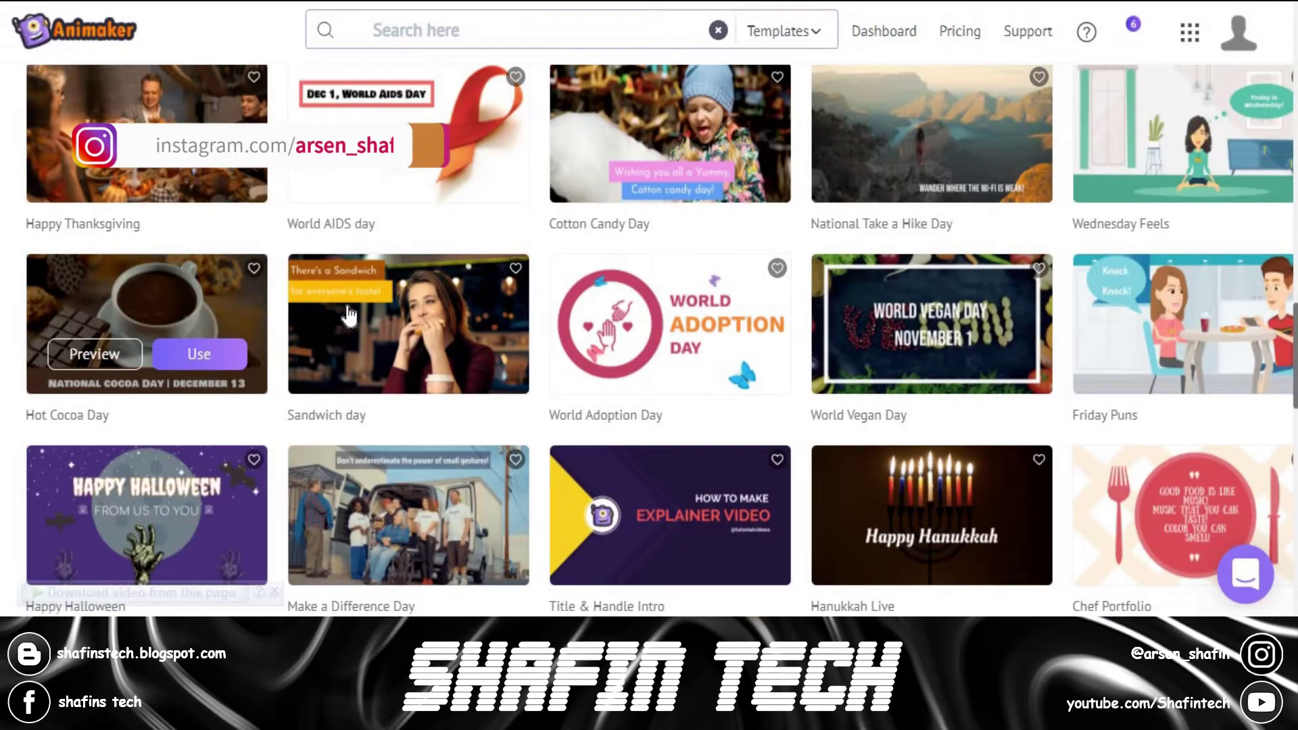
{"action": "scroll", "coordinate": [348, 314], "scroll_direction": "up", "scroll_amount": 2}
{"action": "scroll", "coordinate": [485, 323], "scroll_direction": "up", "scroll_amount": 3}
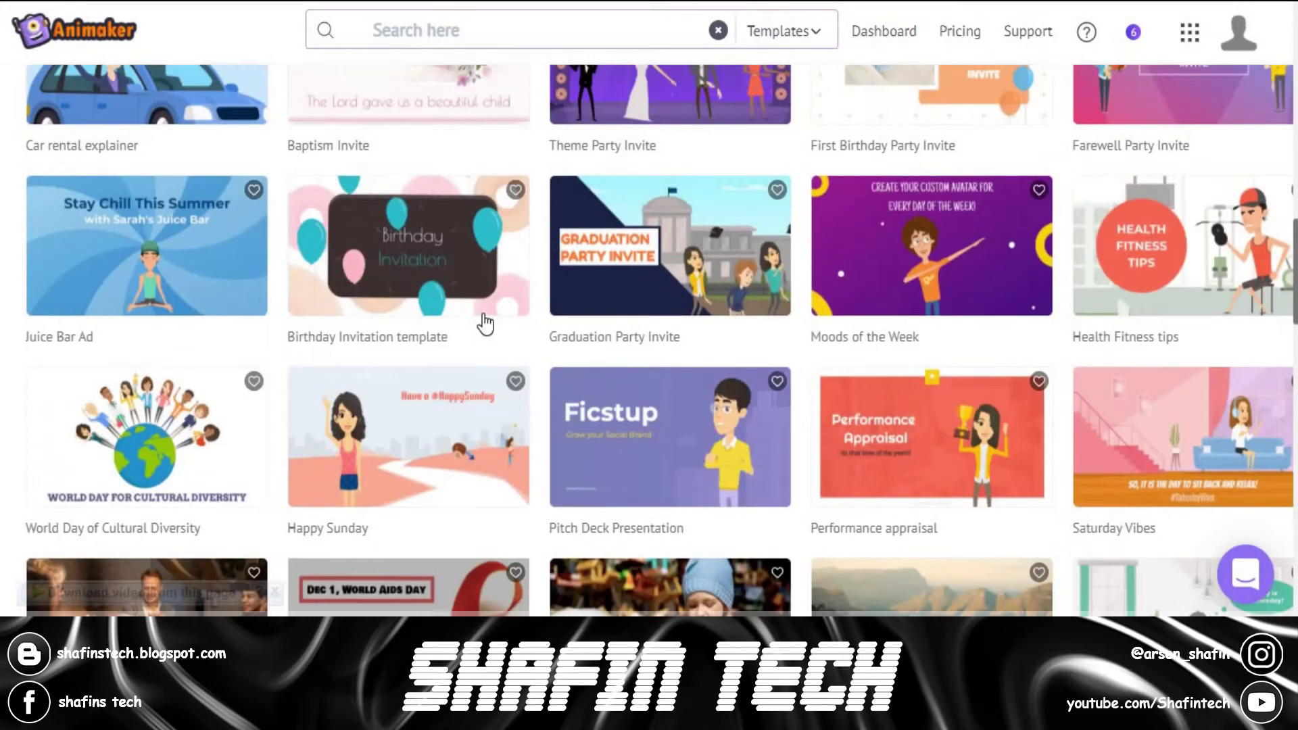
{"action": "left_click", "coordinate": [968, 289]}
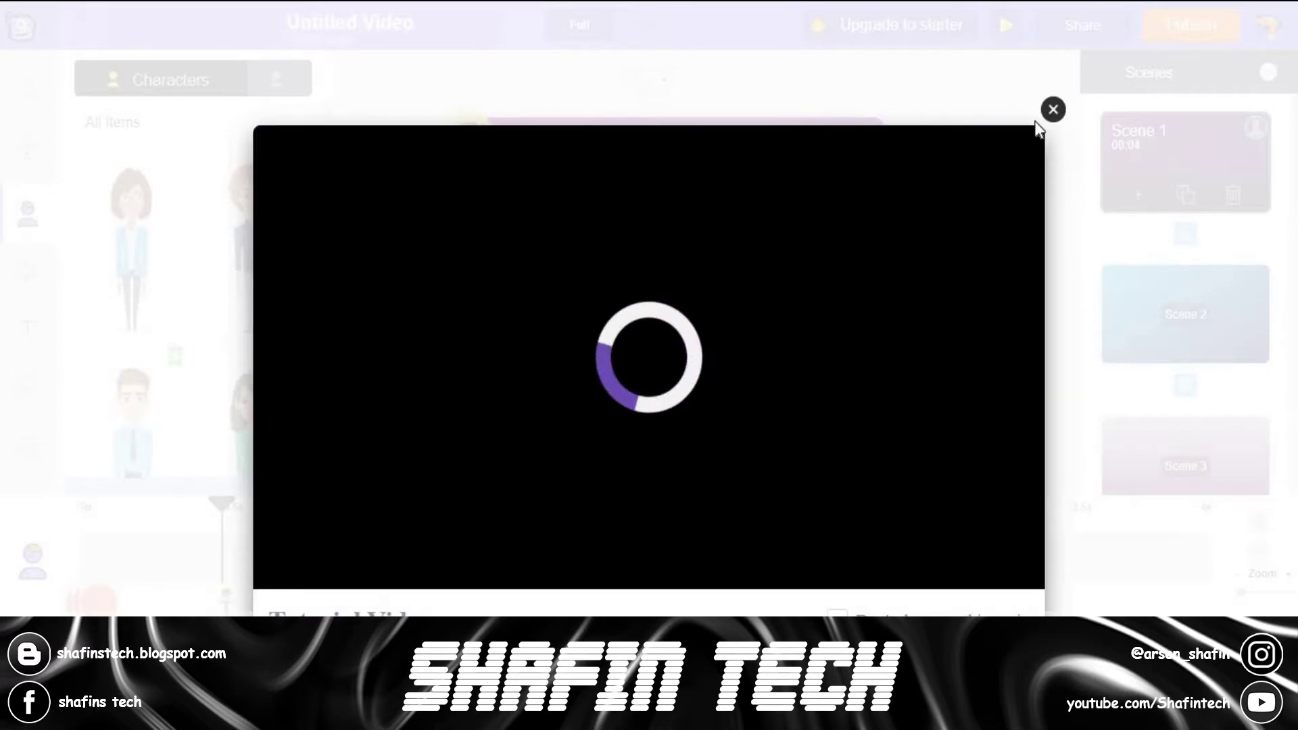
- Close the intro video and step the guided tour through workspace, timeline, preview and scene-control tips
{"action": "left_click", "coordinate": [1052, 110]}
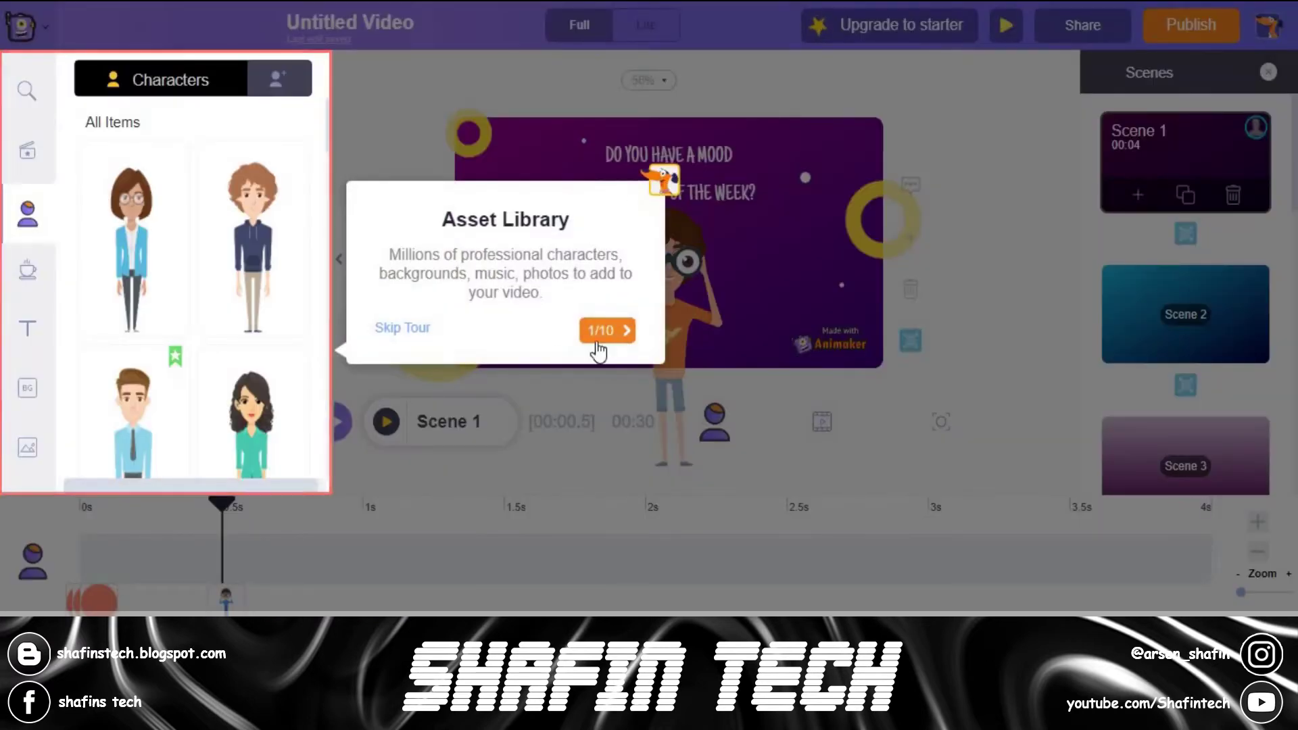
{"action": "left_click", "coordinate": [598, 350]}
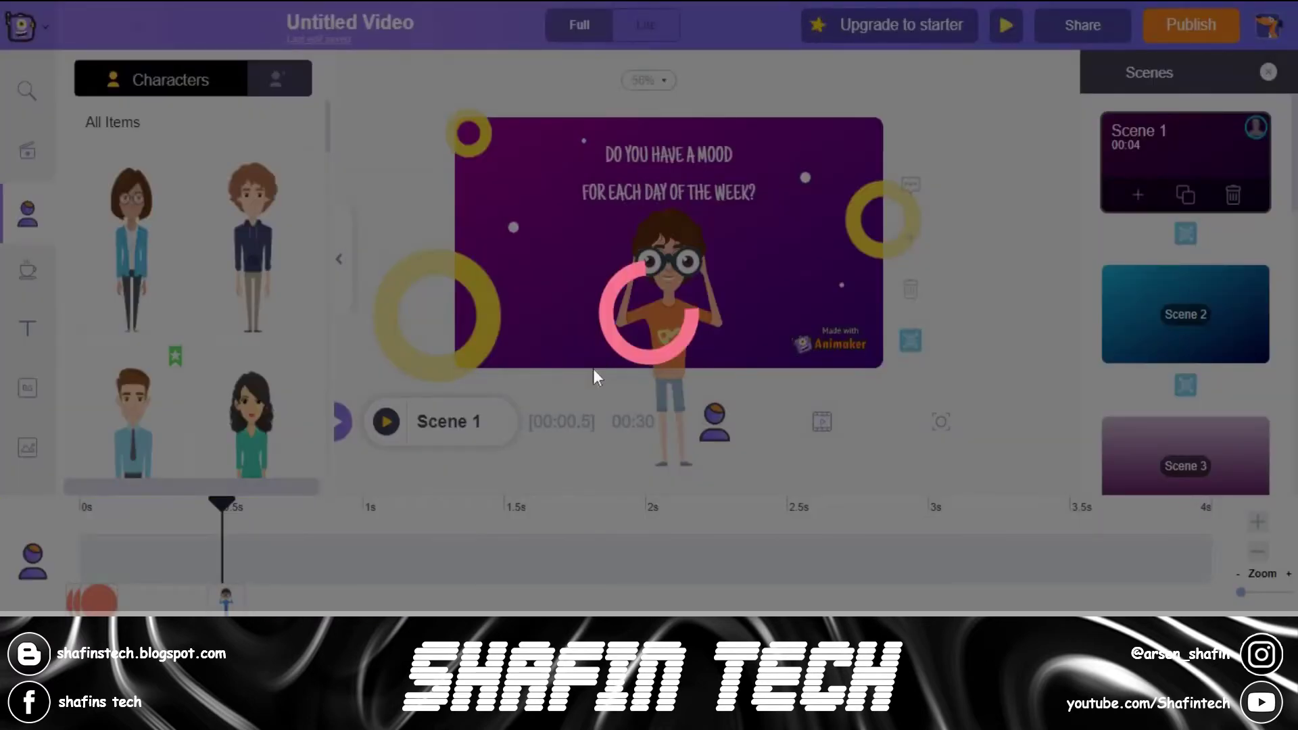
{"action": "left_click", "coordinate": [1159, 302]}
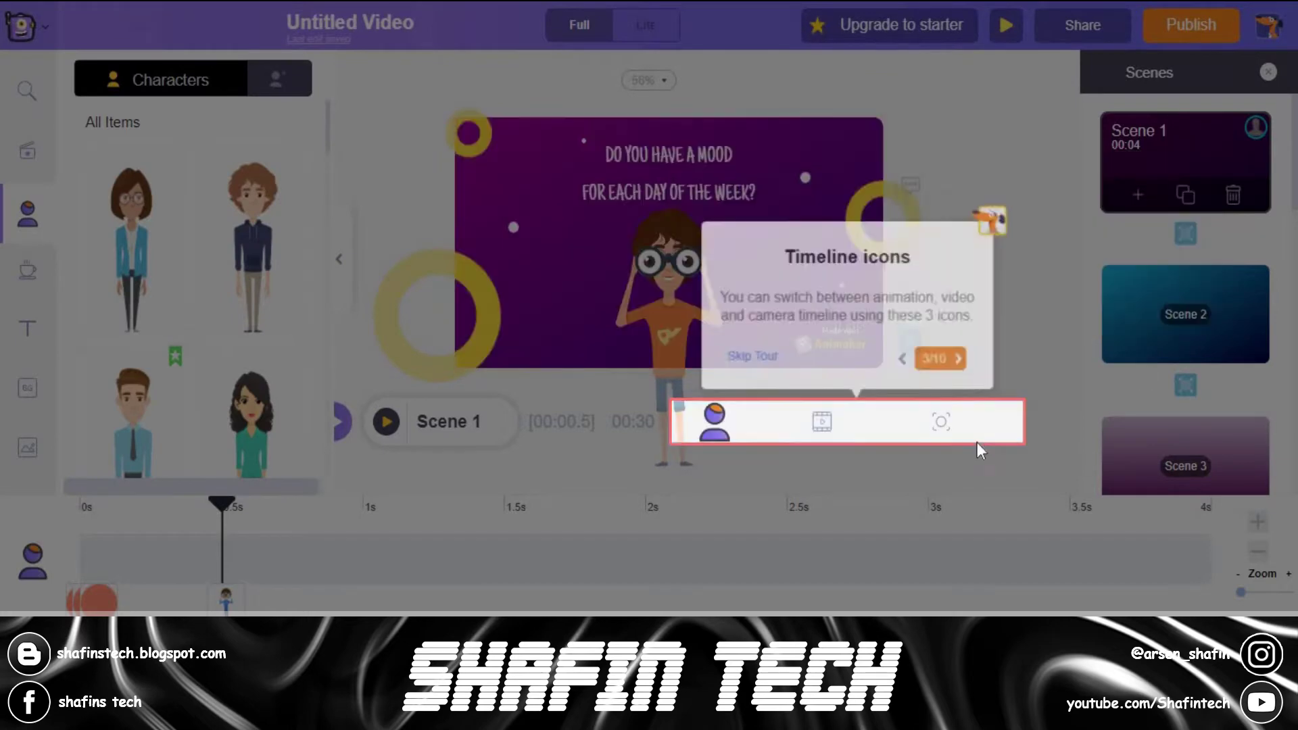
{"action": "left_click", "coordinate": [967, 352]}
{"action": "left_click", "coordinate": [751, 446]}
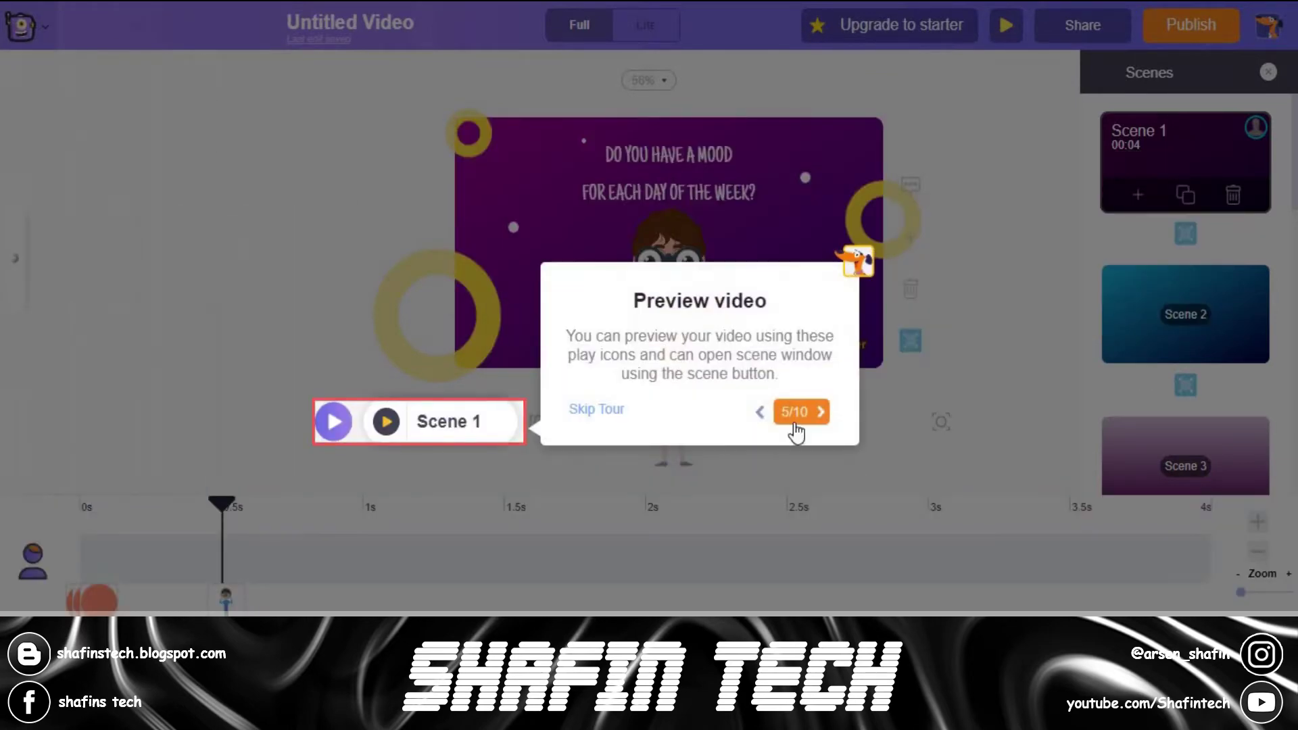
{"action": "left_click", "coordinate": [796, 409]}
{"action": "left_click", "coordinate": [1188, 408]}
{"action": "left_click", "coordinate": [1160, 409]}
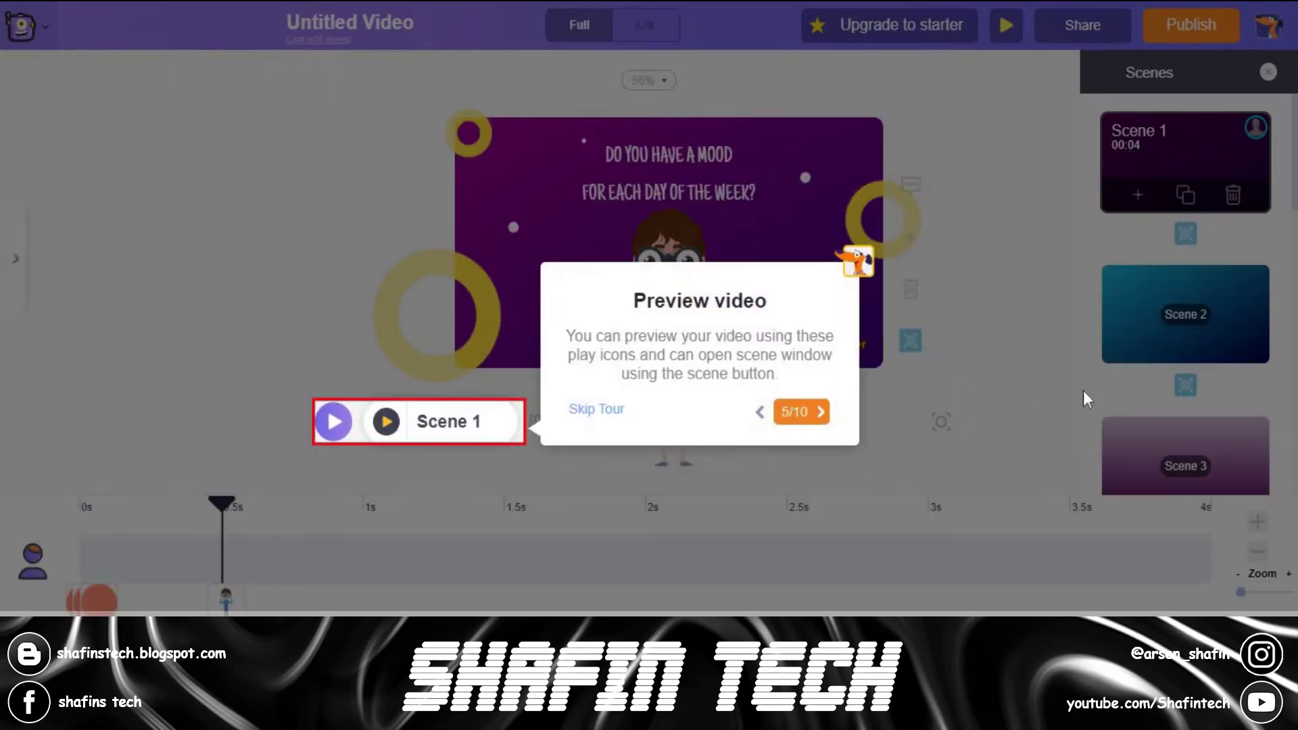
{"action": "key", "text": "Right"}
{"action": "key", "text": "Right"}
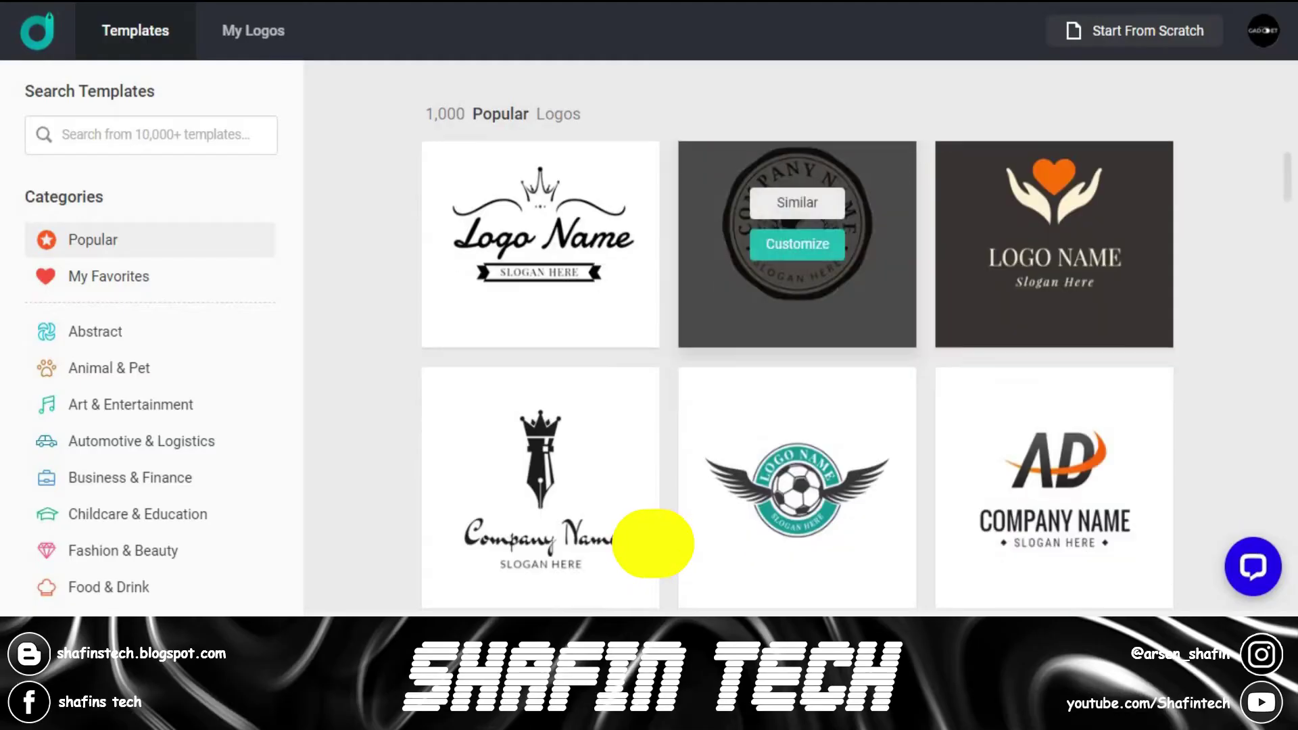
- Scroll deep through DesignEvo's Popular logo templates grid to review many designs
{"action": "scroll", "coordinate": [831, 371], "scroll_direction": "down", "scroll_amount": 8}
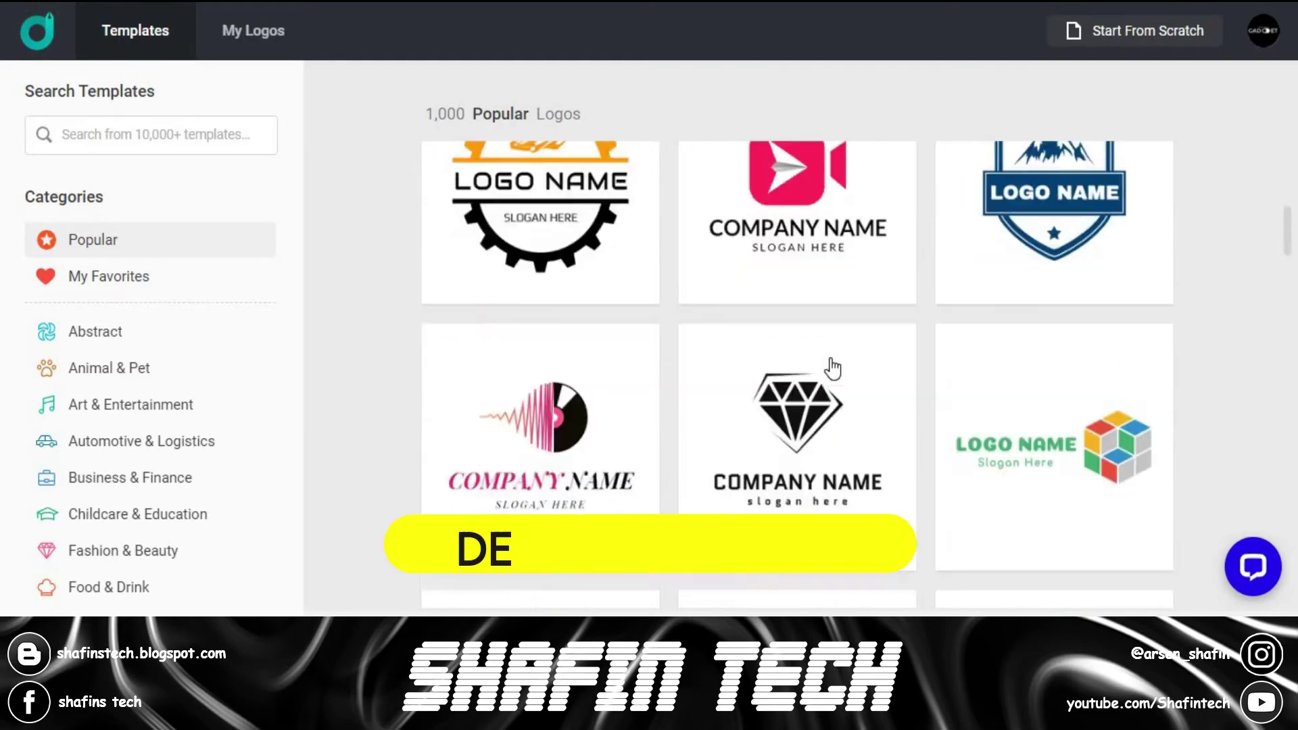
{"action": "scroll", "coordinate": [831, 369], "scroll_direction": "down", "scroll_amount": 10}
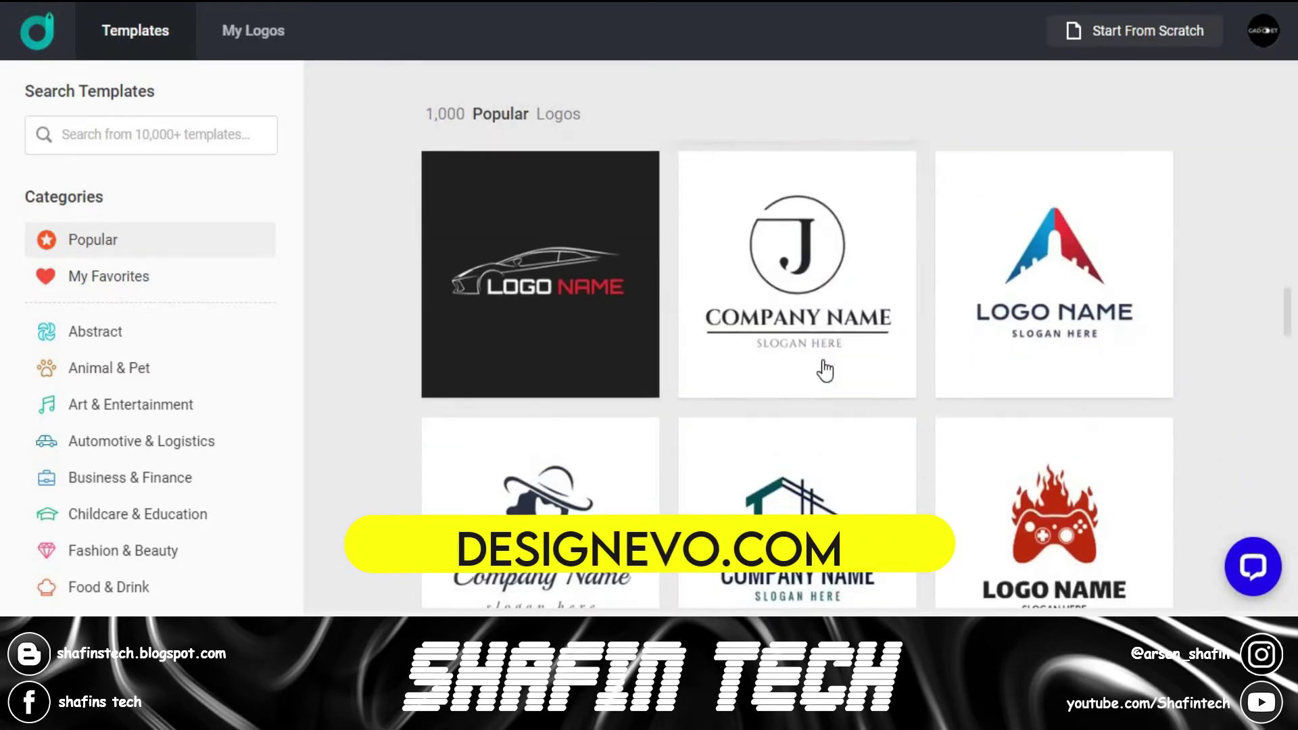
{"action": "scroll", "coordinate": [822, 370], "scroll_direction": "down", "scroll_amount": 10}
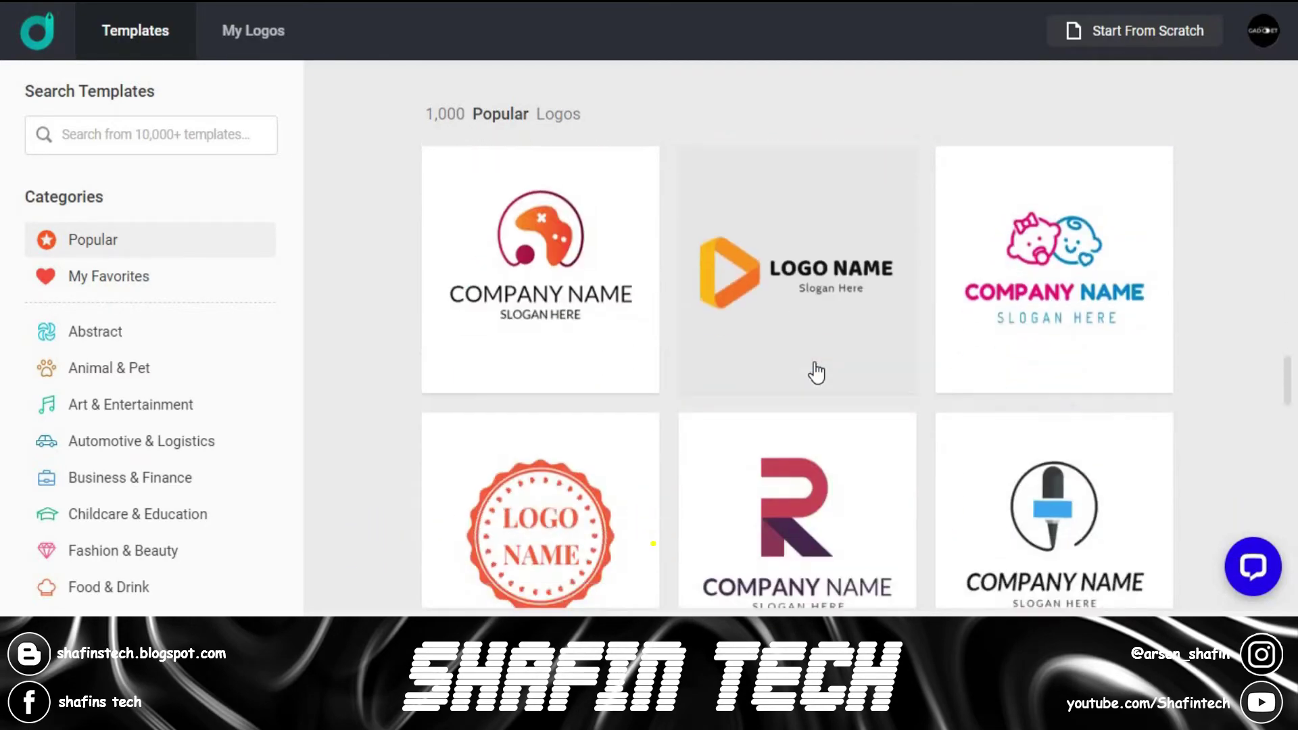
{"action": "scroll", "coordinate": [814, 370], "scroll_direction": "down", "scroll_amount": 5}
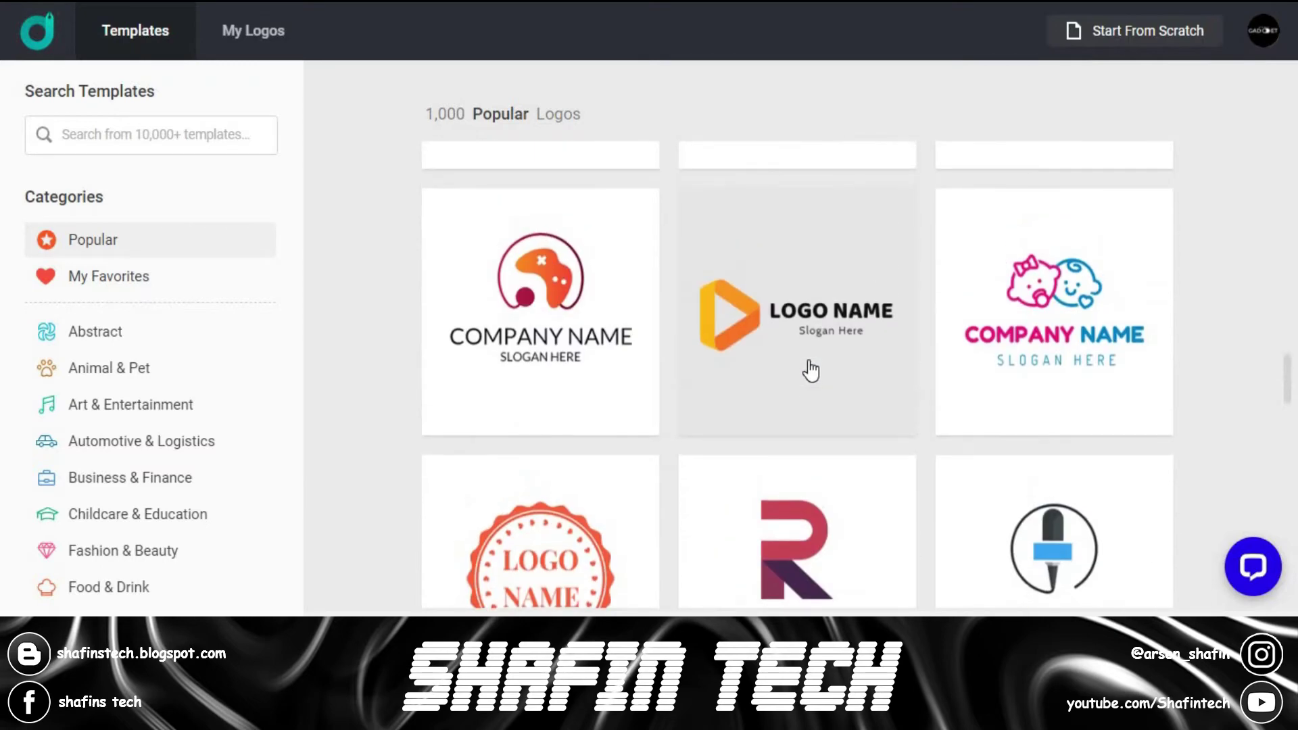
{"action": "scroll", "coordinate": [811, 370], "scroll_direction": "down", "scroll_amount": 10}
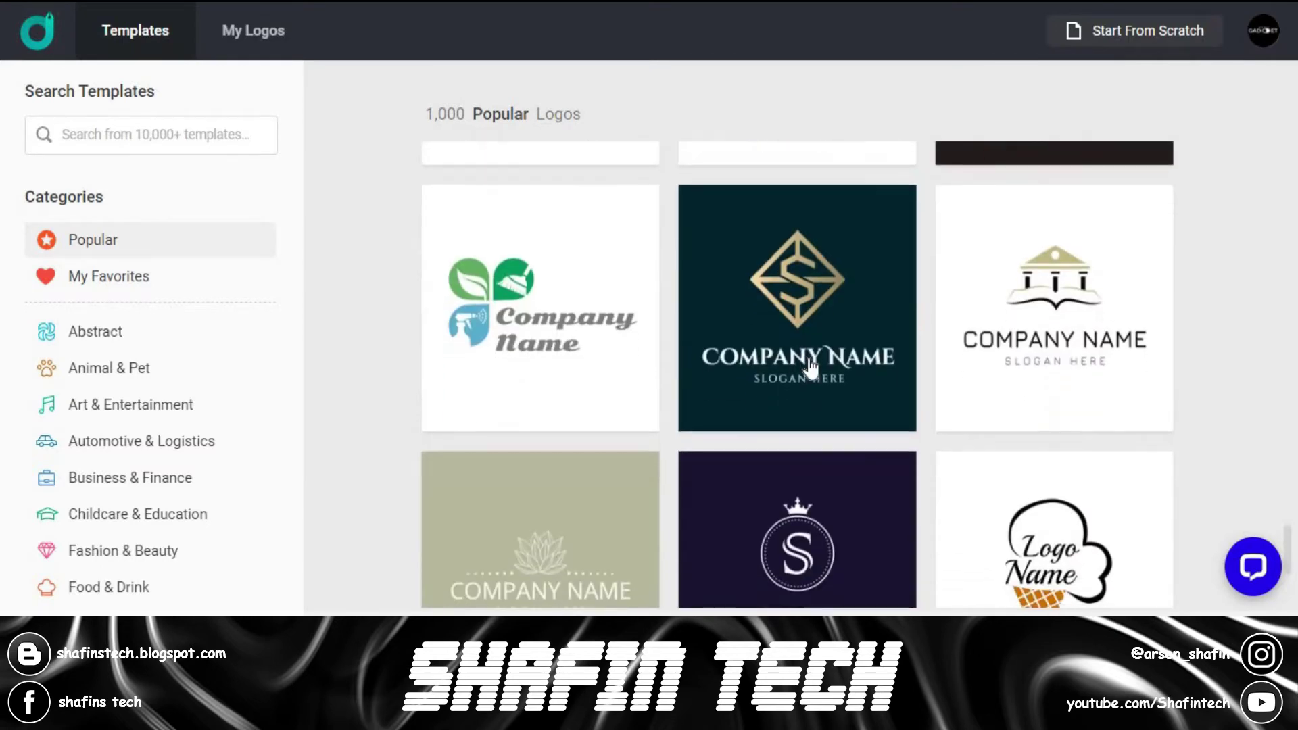
{"action": "scroll", "coordinate": [811, 370], "scroll_direction": "down", "scroll_amount": 5}
{"action": "scroll", "coordinate": [859, 377], "scroll_direction": "down", "scroll_amount": 5}
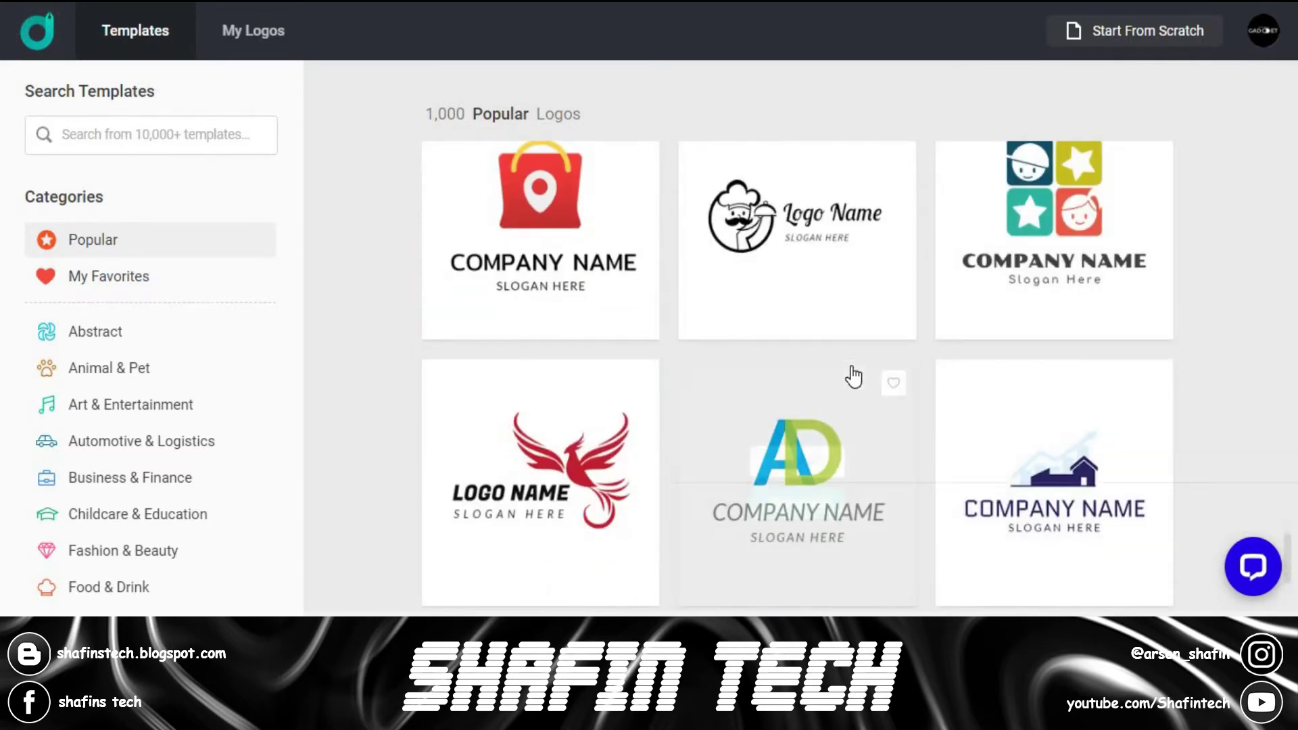
{"action": "scroll", "coordinate": [854, 377], "scroll_direction": "down", "scroll_amount": 3}
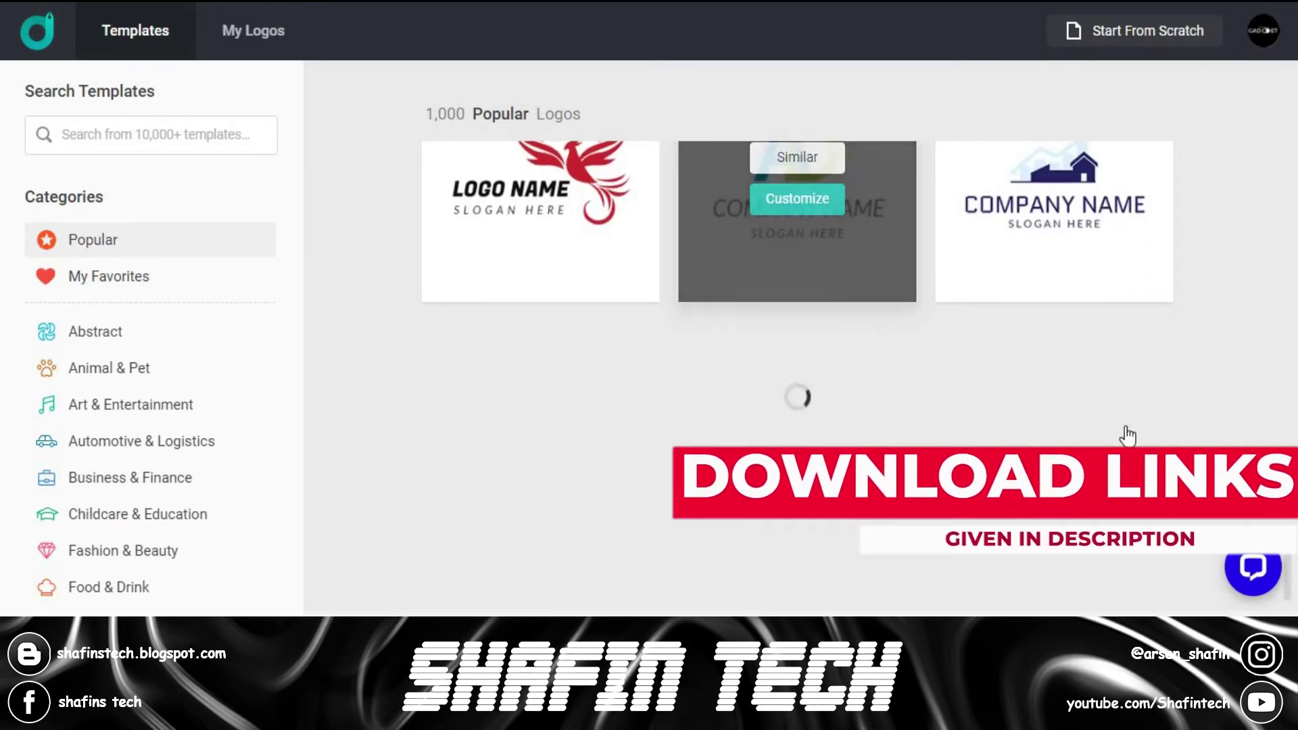
{"action": "scroll", "coordinate": [1164, 398], "scroll_direction": "down", "scroll_amount": 3}
{"action": "scroll", "coordinate": [1162, 381], "scroll_direction": "down", "scroll_amount": 3}
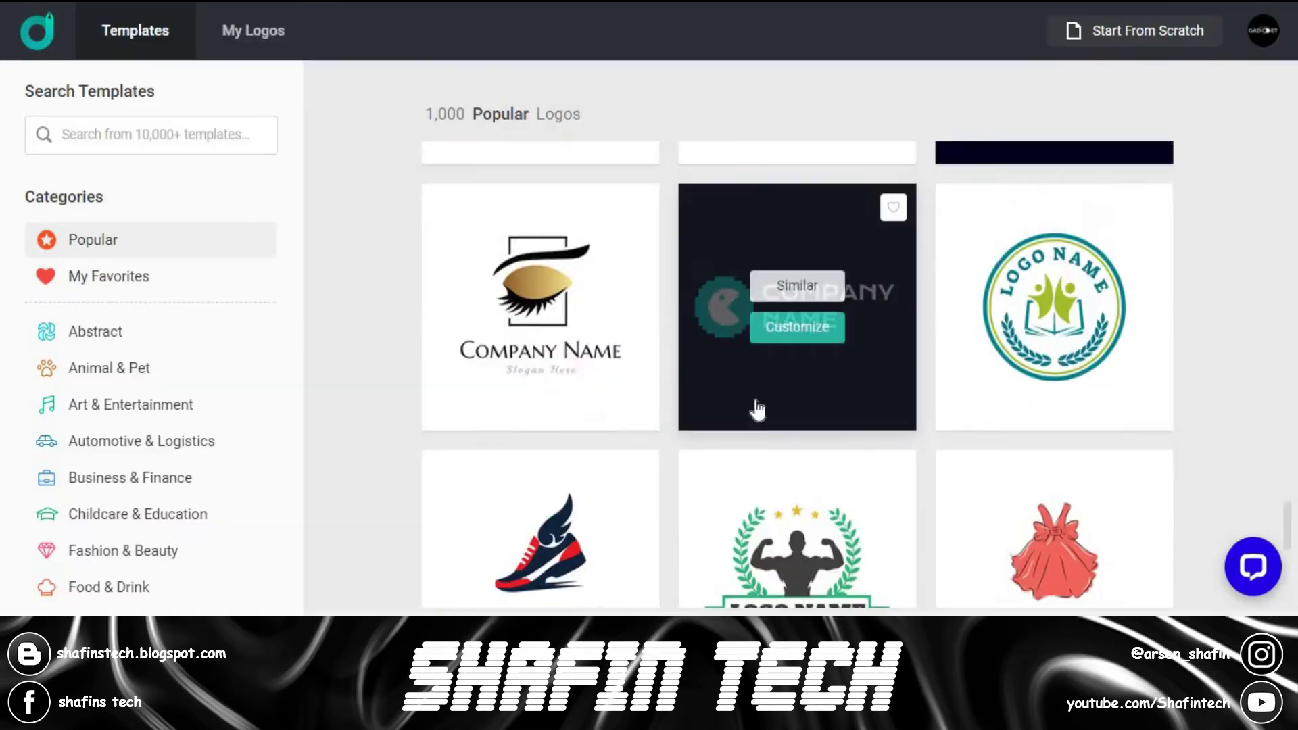
{"action": "scroll", "coordinate": [770, 413], "scroll_direction": "down", "scroll_amount": 3}
{"action": "scroll", "coordinate": [1154, 411], "scroll_direction": "up", "scroll_amount": 6}
{"action": "scroll", "coordinate": [1154, 411], "scroll_direction": "down", "scroll_amount": 1}
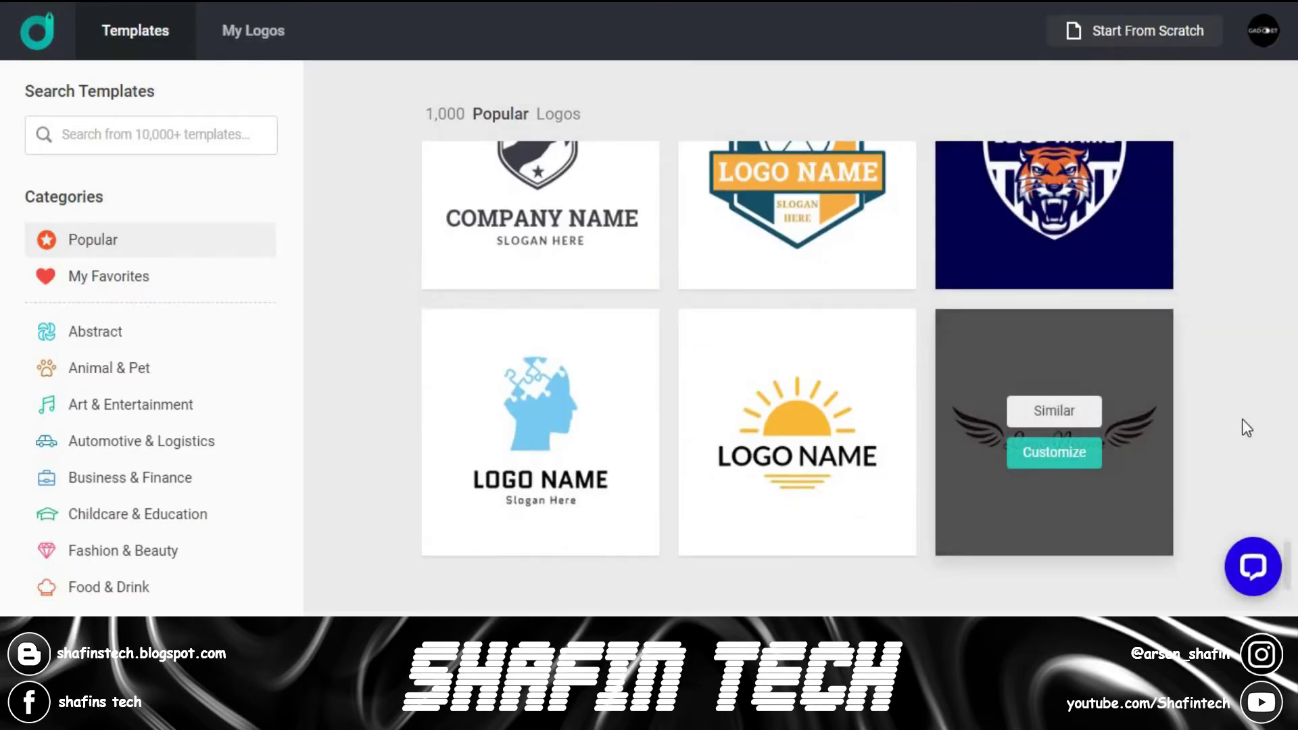
{"action": "scroll", "coordinate": [1221, 429], "scroll_direction": "down", "scroll_amount": 3}
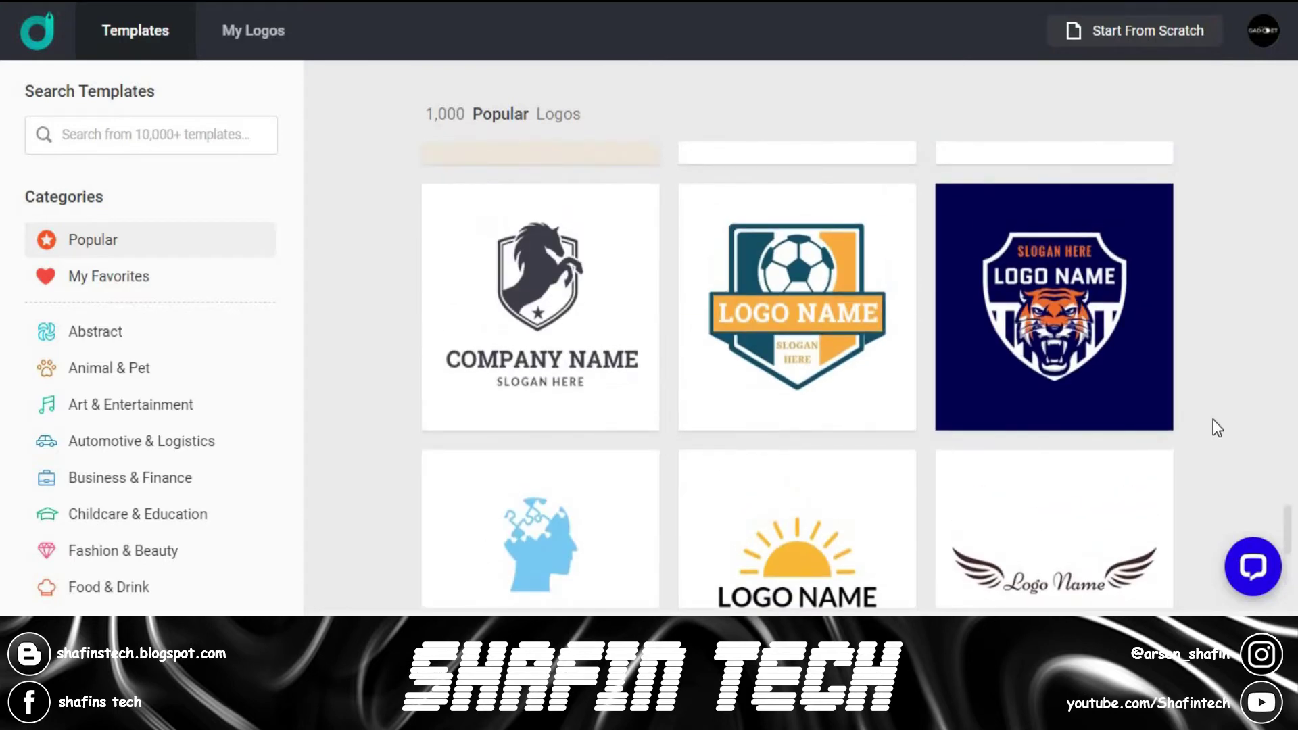
{"action": "scroll", "coordinate": [1215, 418], "scroll_direction": "down", "scroll_amount": 3}
- Customize the dark round badge logo, editing its Logo Name text and the SLOGAN HERE slogan
{"action": "mouse_move", "coordinate": [1050, 394]}
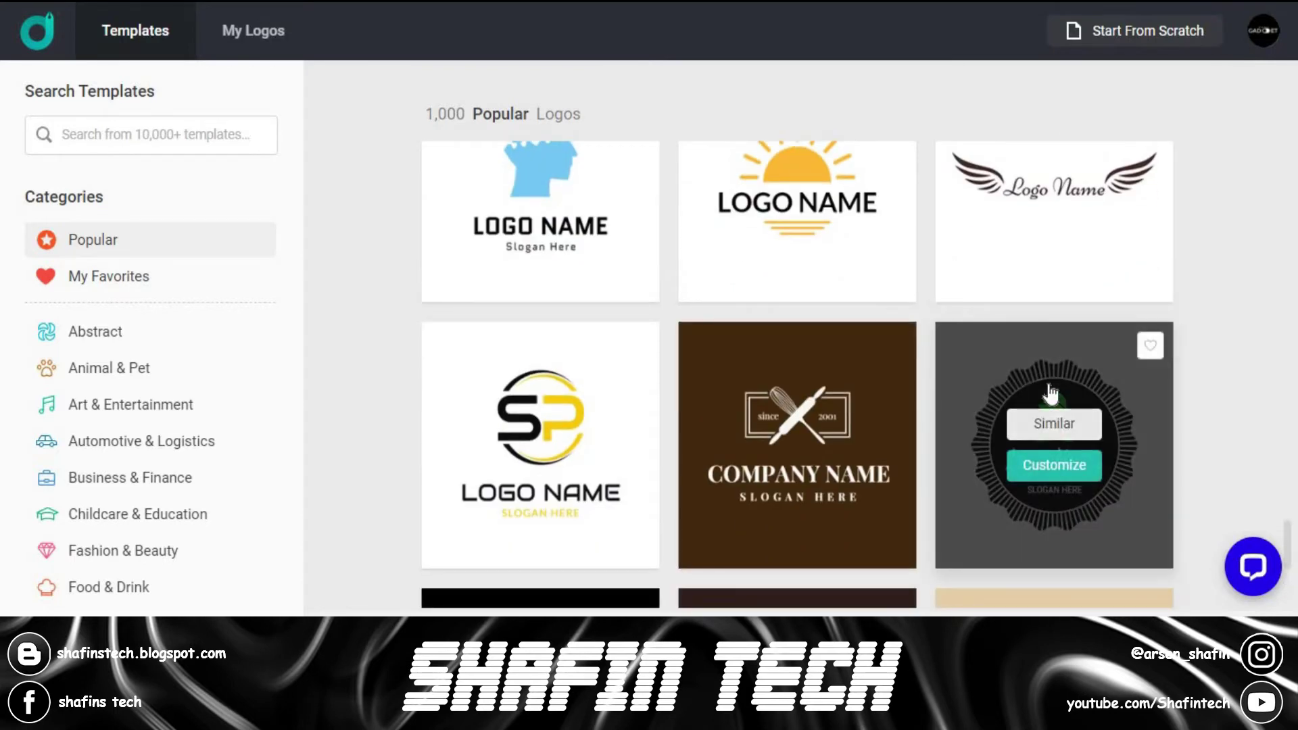
{"action": "left_click", "coordinate": [1053, 466]}
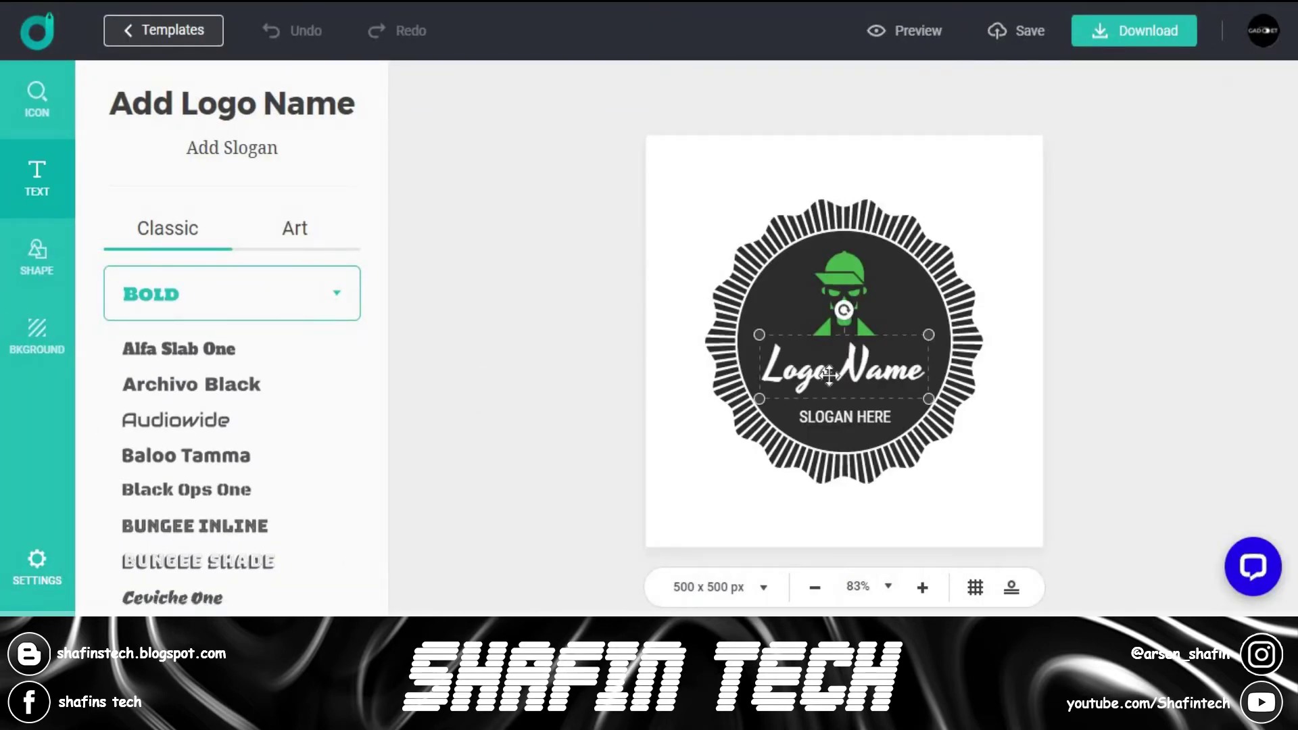
{"action": "left_click", "coordinate": [829, 376]}
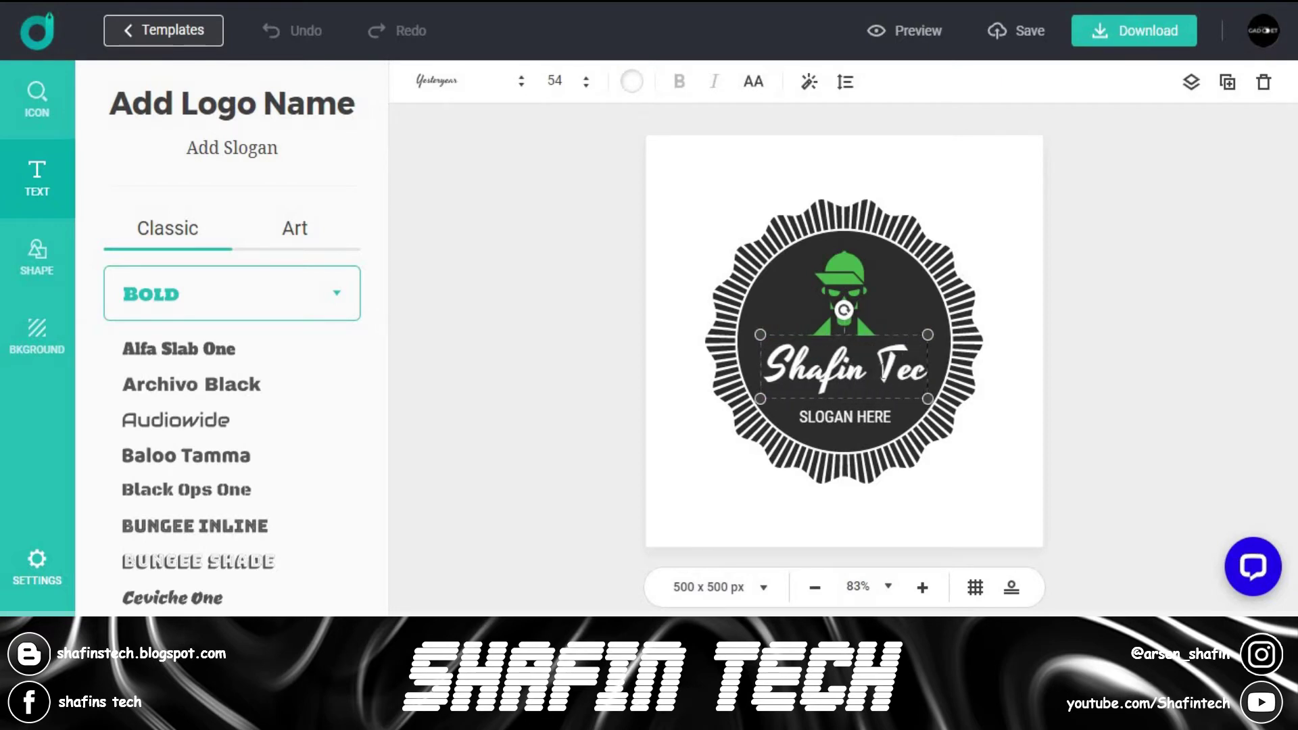
{"action": "left_click", "coordinate": [869, 426]}
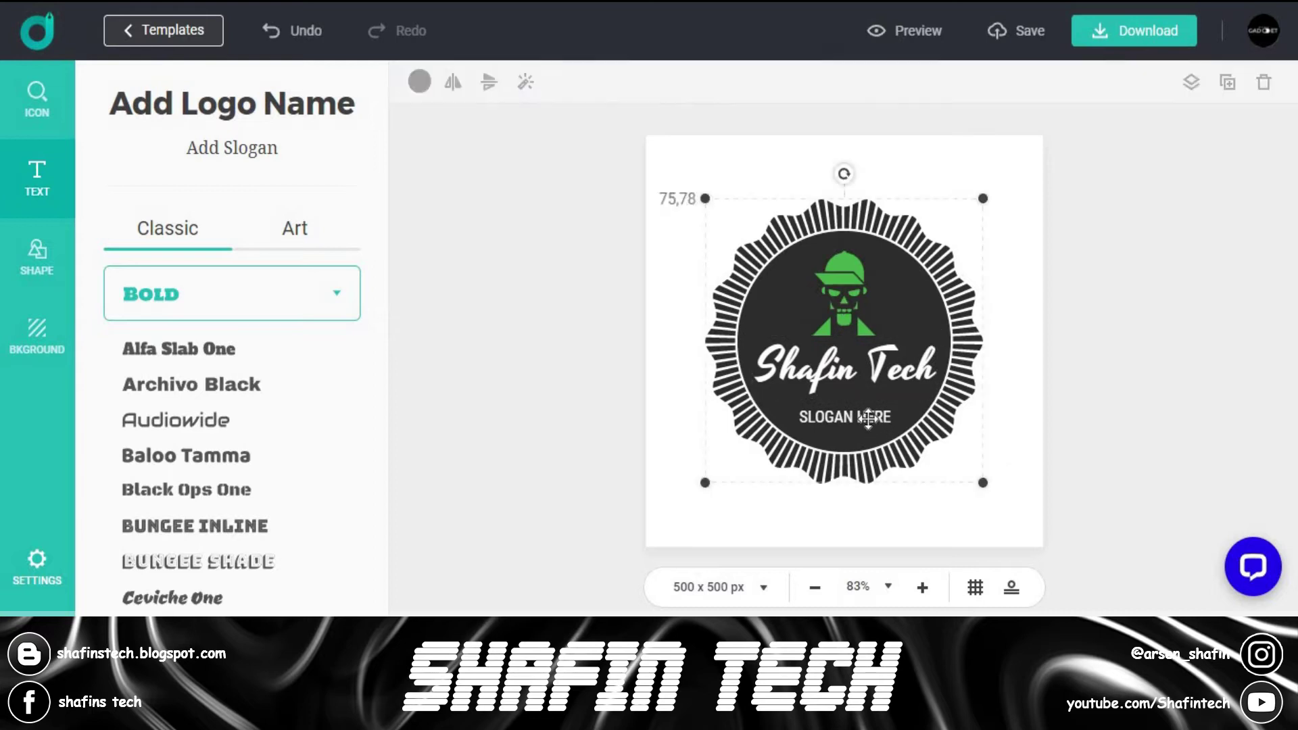
{"action": "left_click", "coordinate": [867, 415]}
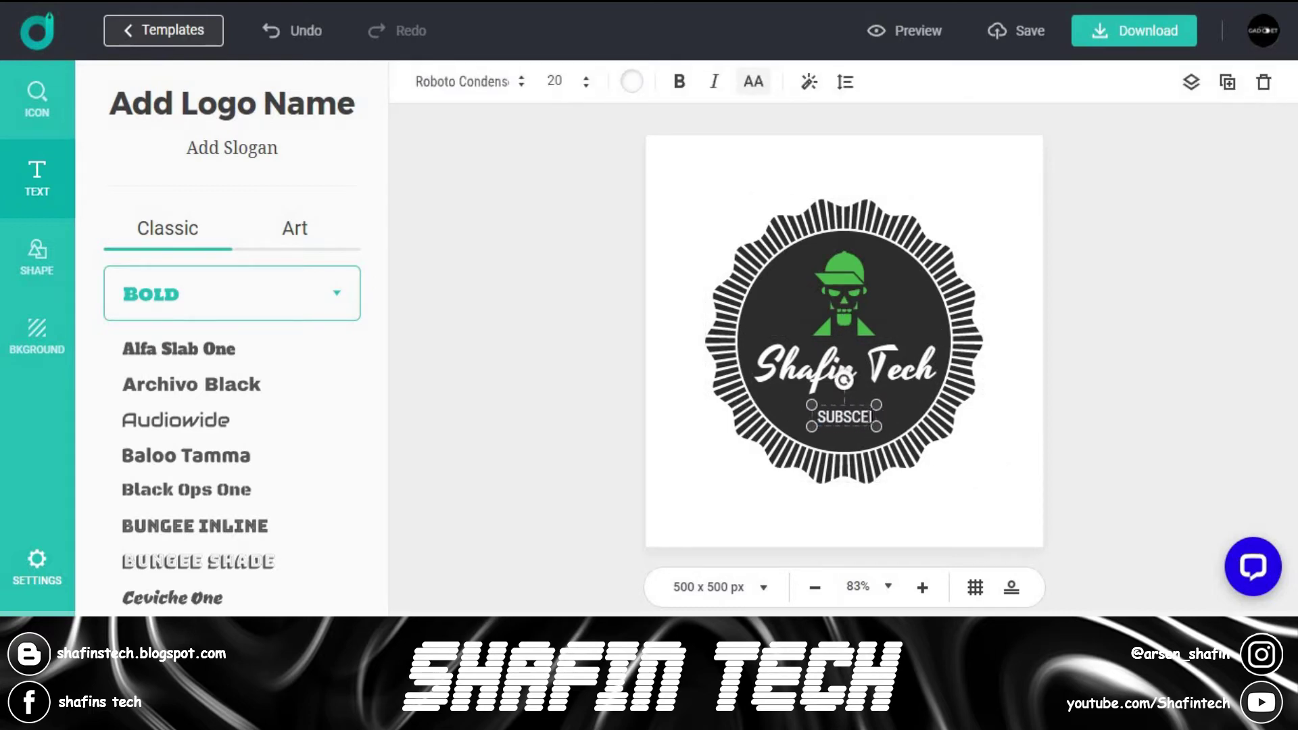
{"action": "left_click", "coordinate": [1009, 465]}
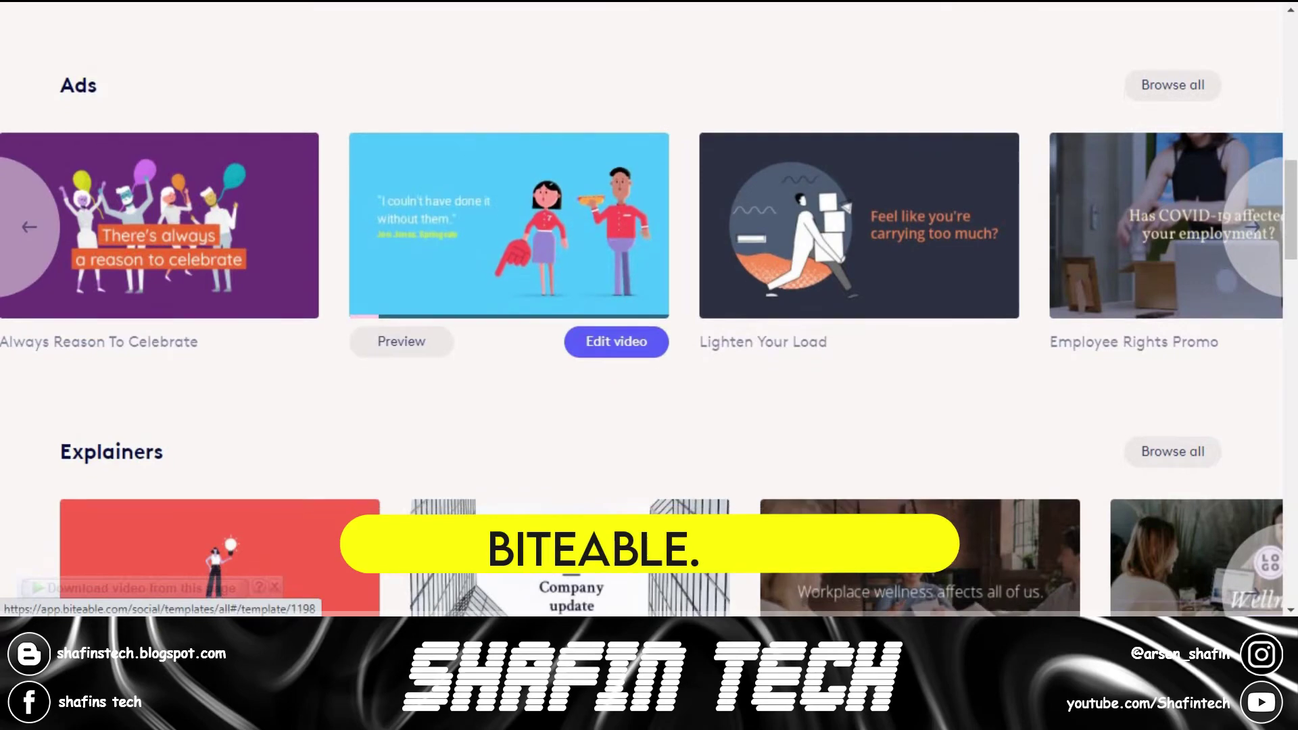
{"action": "scroll", "coordinate": [649, 250], "scroll_direction": "down", "scroll_amount": 3}
{"action": "scroll", "coordinate": [892, 270], "scroll_direction": "down", "scroll_amount": 9}
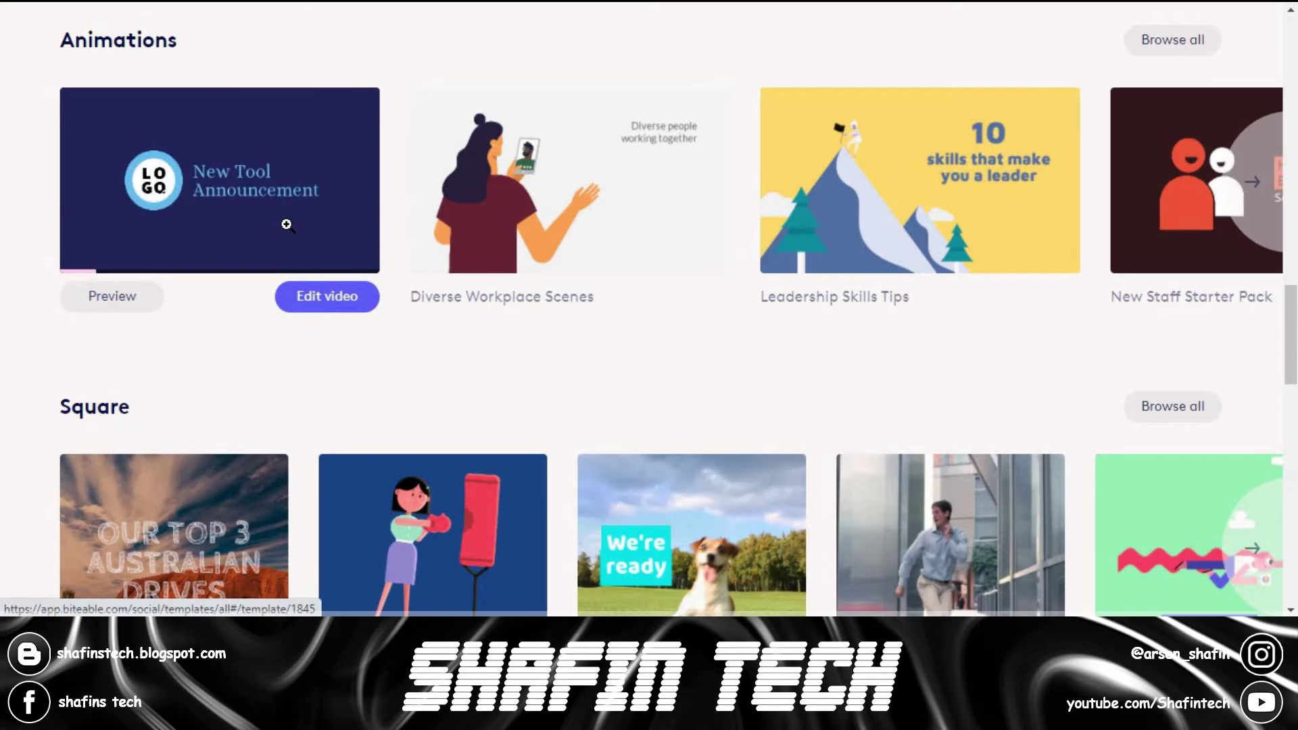
{"action": "scroll", "coordinate": [287, 225], "scroll_direction": "down", "scroll_amount": 3}
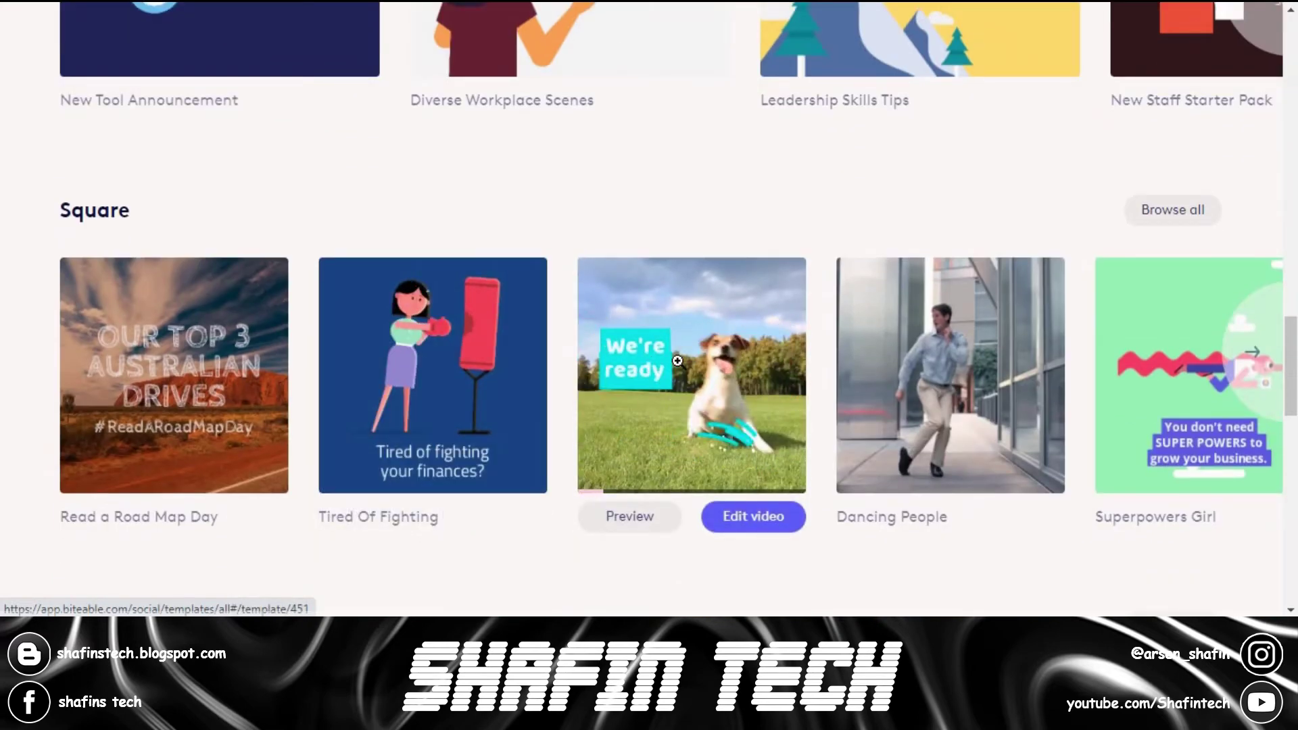
{"action": "scroll", "coordinate": [686, 291], "scroll_direction": "down", "scroll_amount": 8}
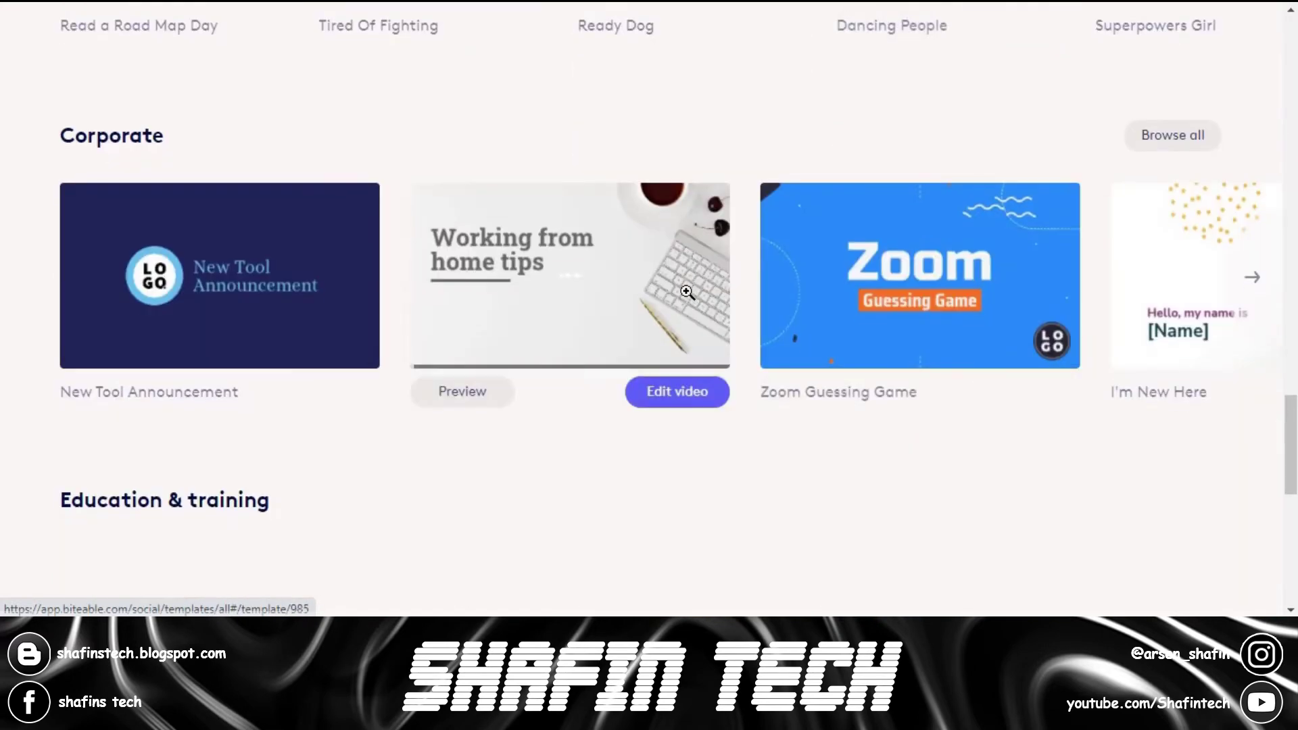
{"action": "scroll", "coordinate": [945, 301], "scroll_direction": "down", "scroll_amount": 7}
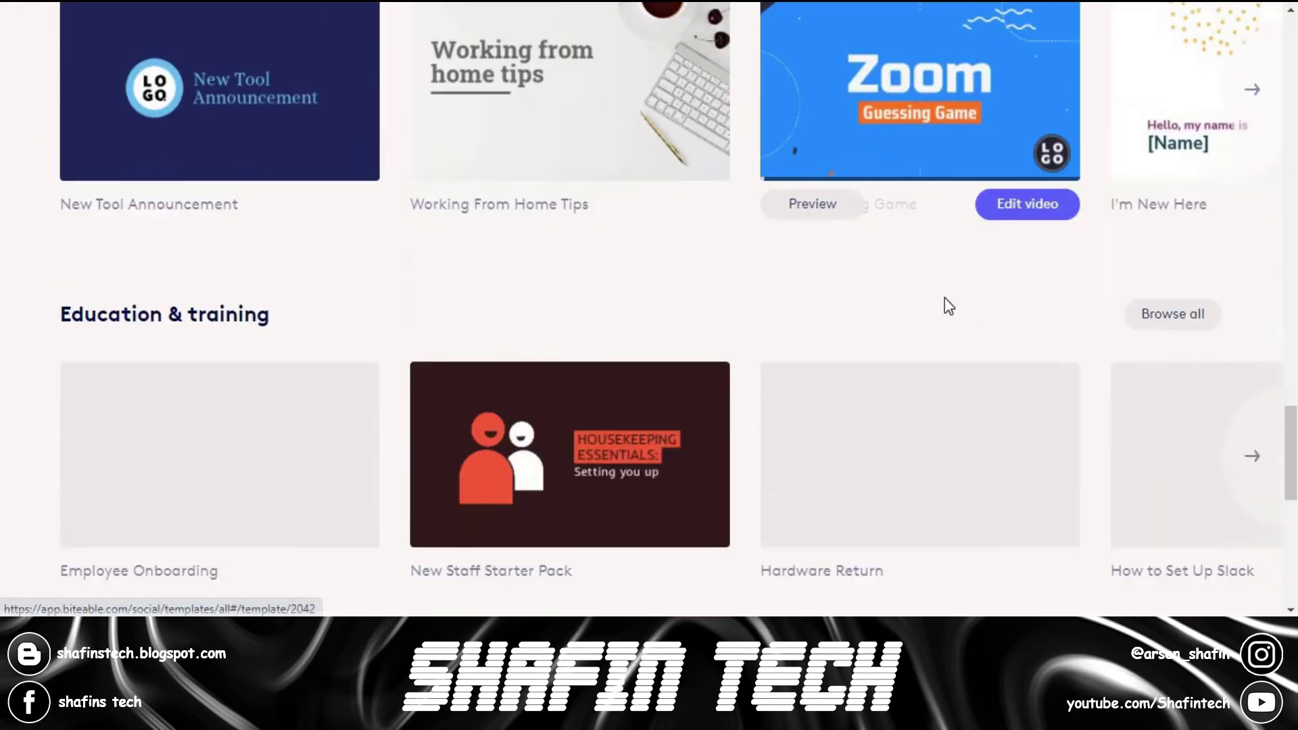
{"action": "scroll", "coordinate": [891, 299], "scroll_direction": "up", "scroll_amount": 19}
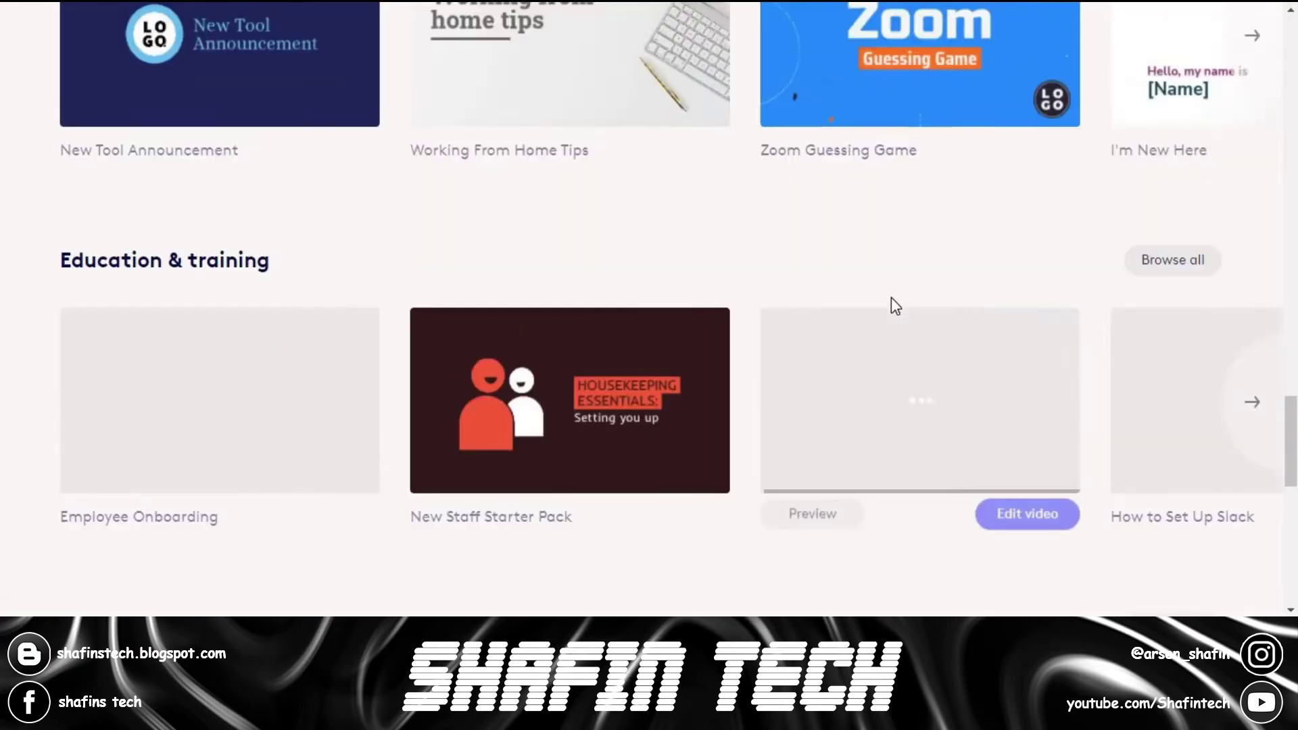
{"action": "scroll", "coordinate": [883, 296], "scroll_direction": "up", "scroll_amount": 10}
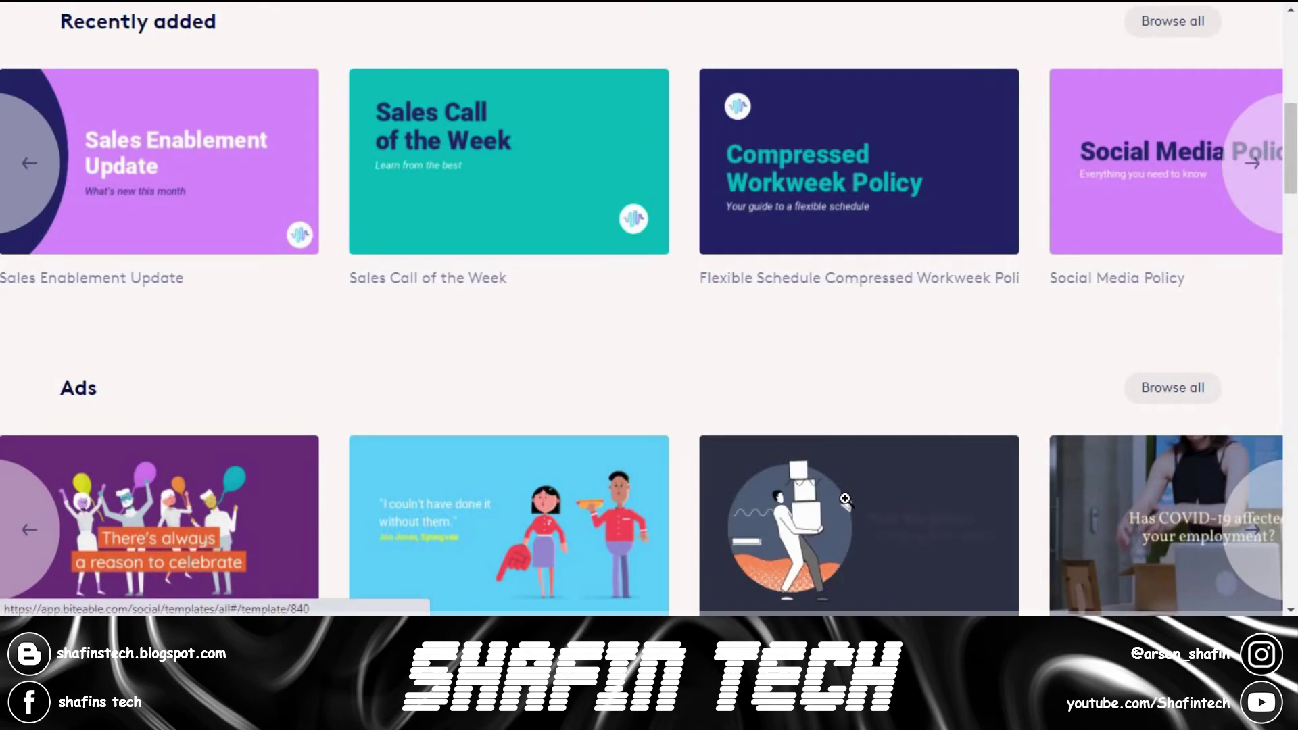
- Open 'Lighten Your Load' as an editable copy and preview it from about 7 seconds
{"action": "left_click", "coordinate": [811, 473]}
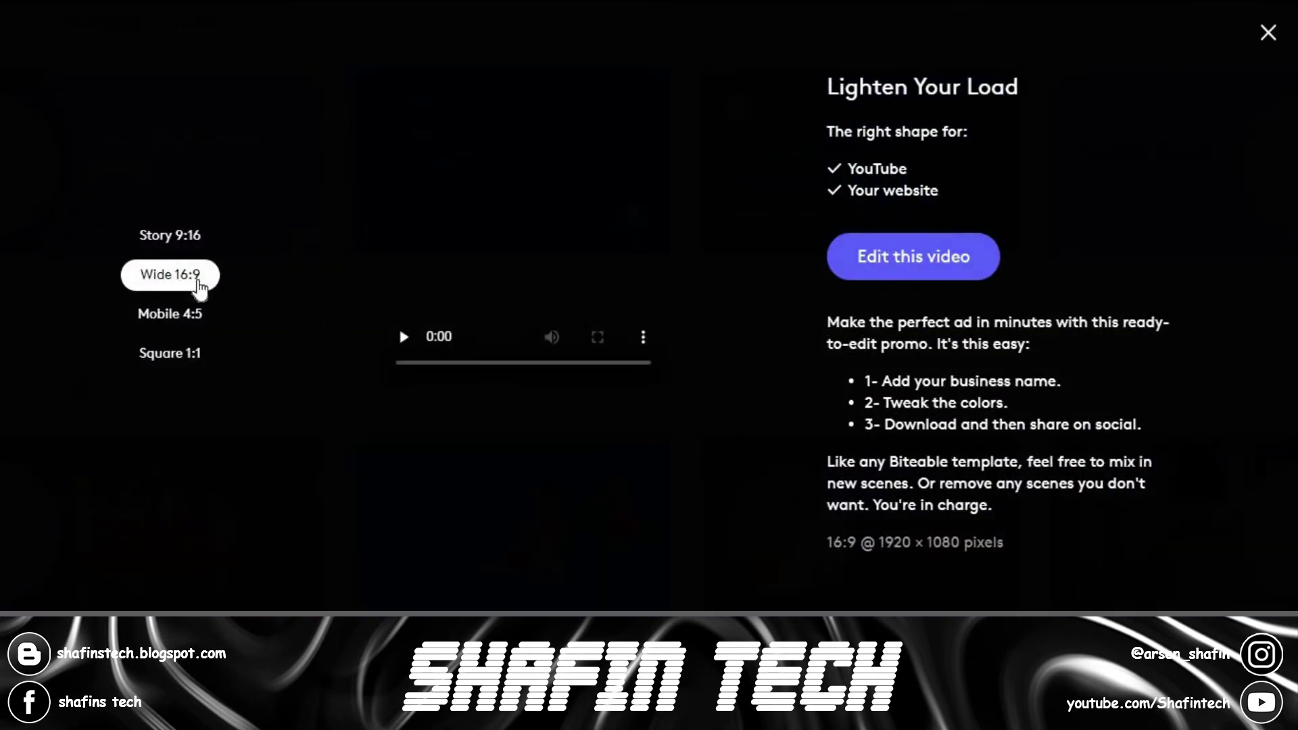
{"action": "left_click", "coordinate": [937, 273]}
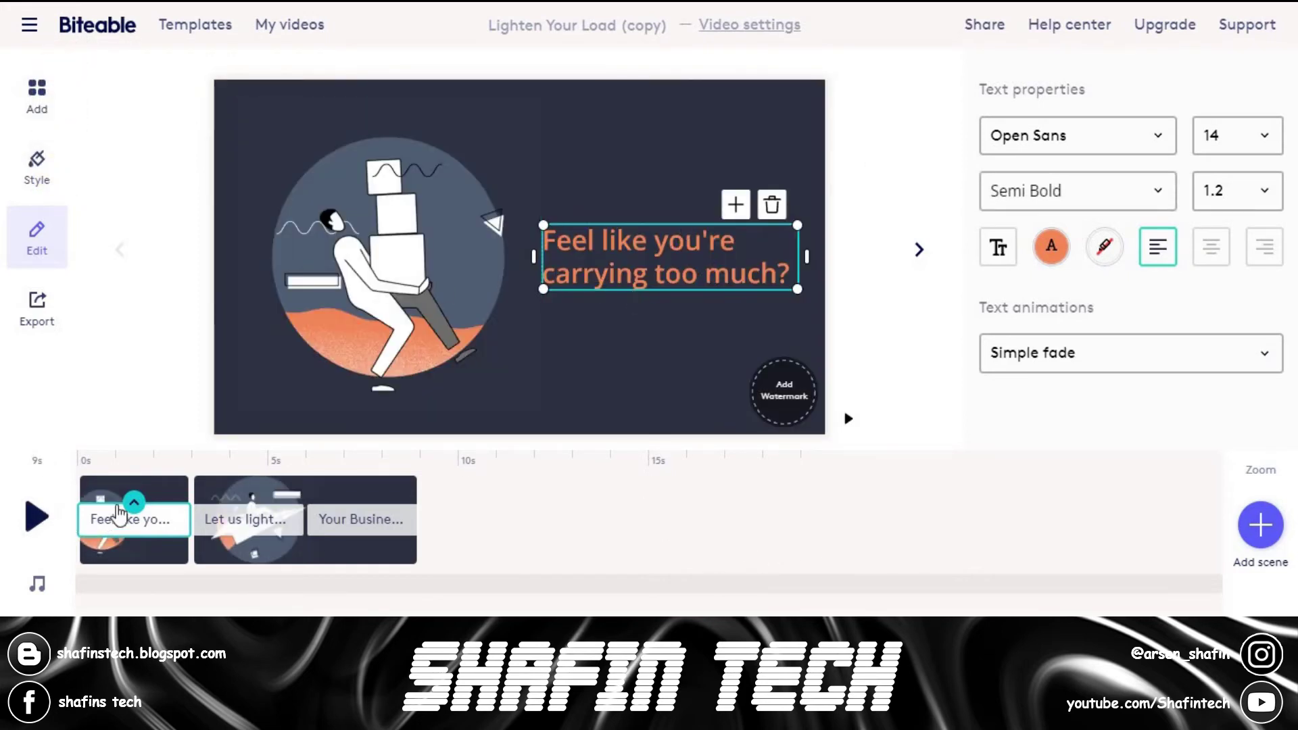
{"action": "left_click", "coordinate": [230, 471]}
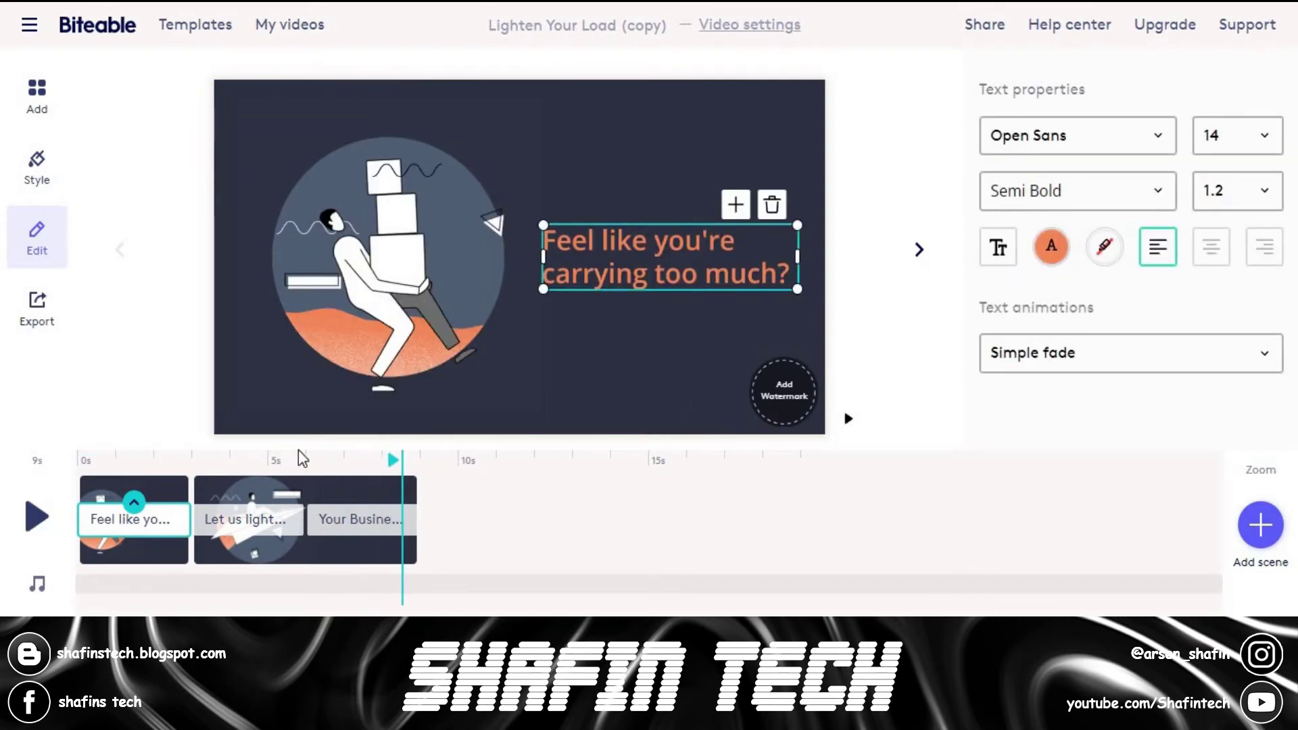
{"action": "left_click", "coordinate": [226, 462]}
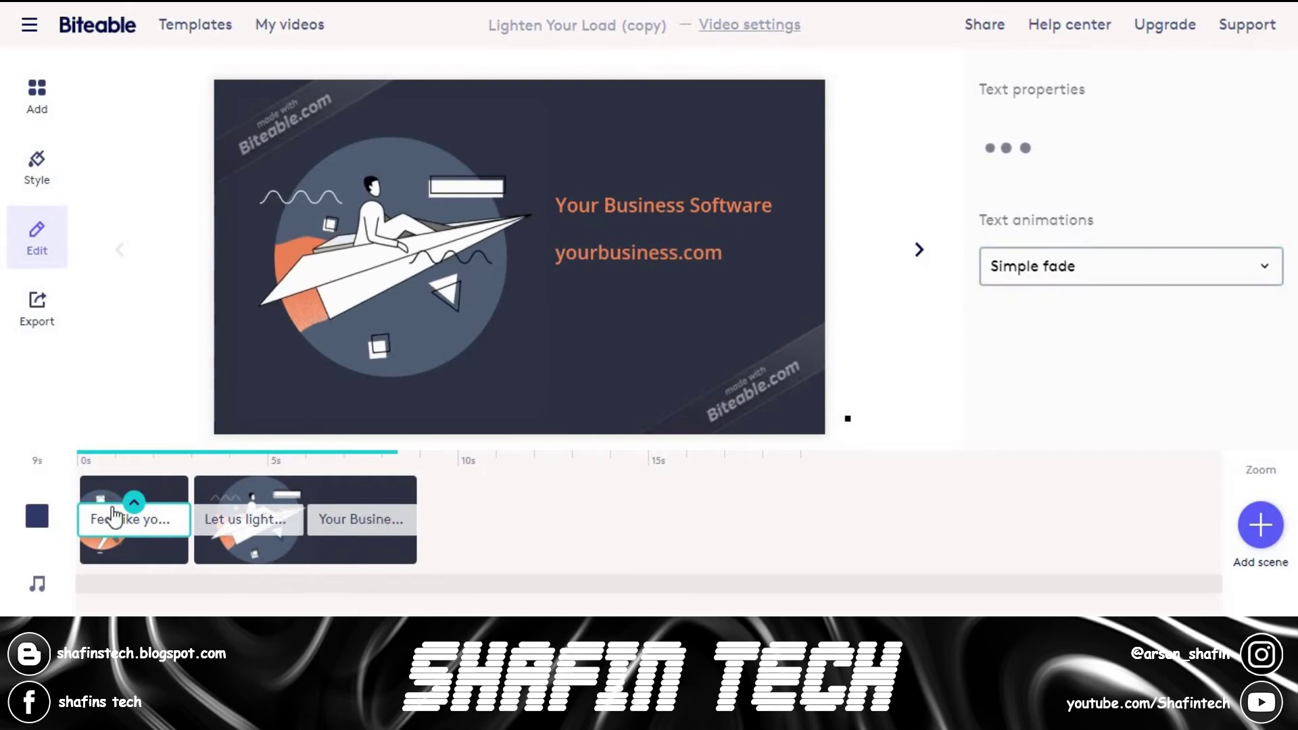
{"action": "left_click", "coordinate": [157, 520]}
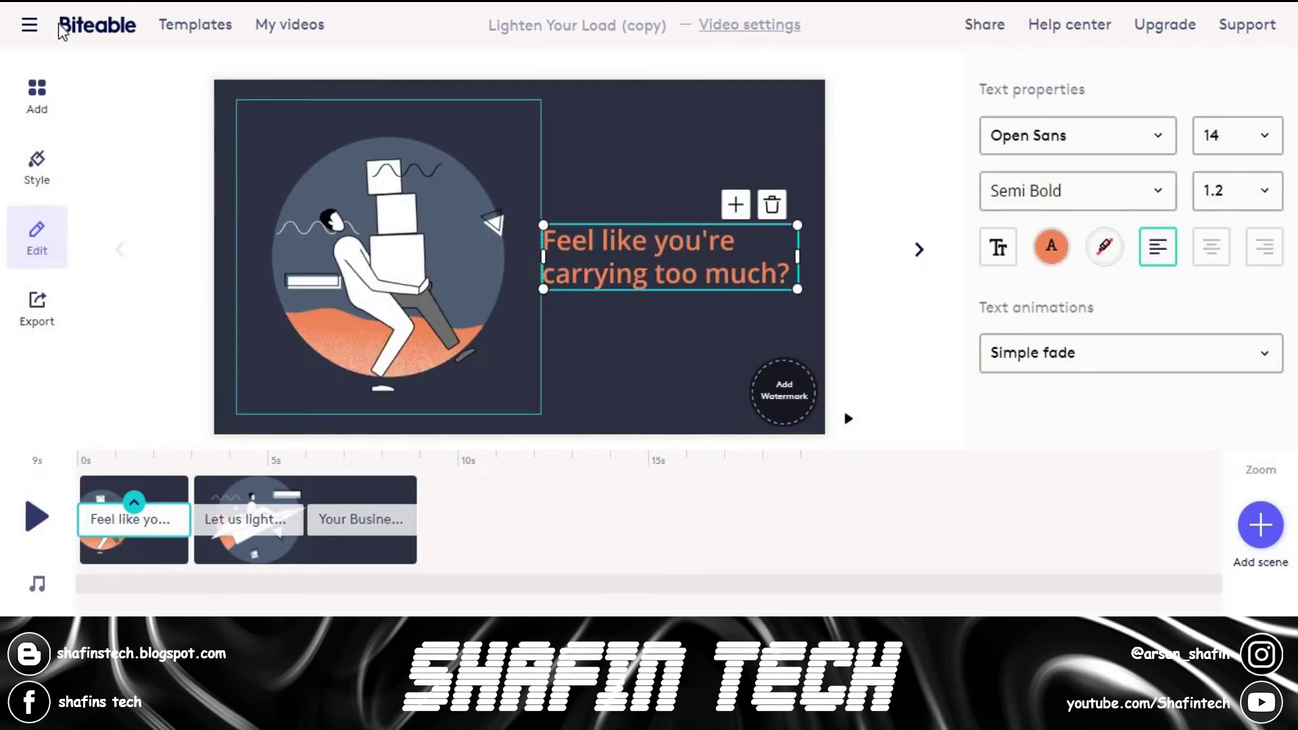
{"action": "left_click", "coordinate": [29, 27]}
{"action": "left_click", "coordinate": [30, 27]}
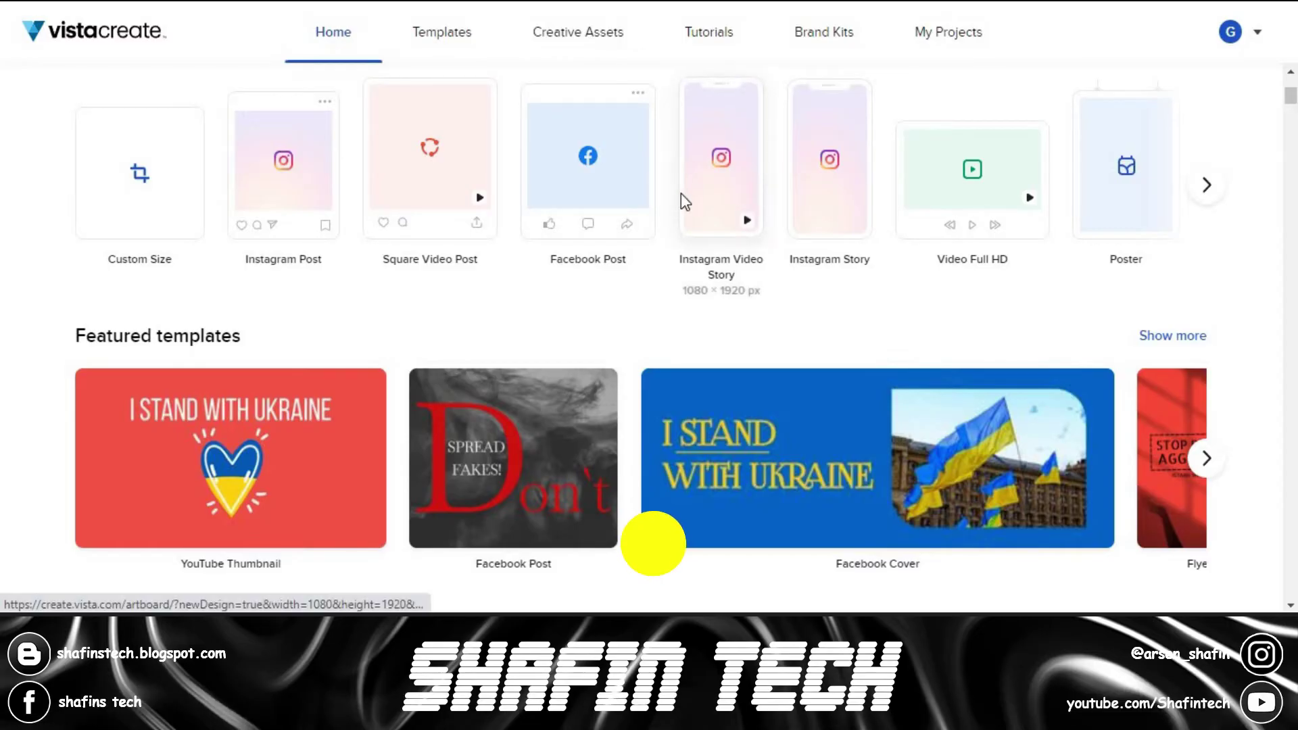
- Scroll the VistaCreate home page through the Podcast Cover, Instagram and YouTube rows and back up
{"action": "scroll", "coordinate": [679, 223], "scroll_direction": "up", "scroll_amount": 5}
{"action": "scroll", "coordinate": [678, 238], "scroll_direction": "down", "scroll_amount": 15}
{"action": "mouse_move", "coordinate": [582, 342]}
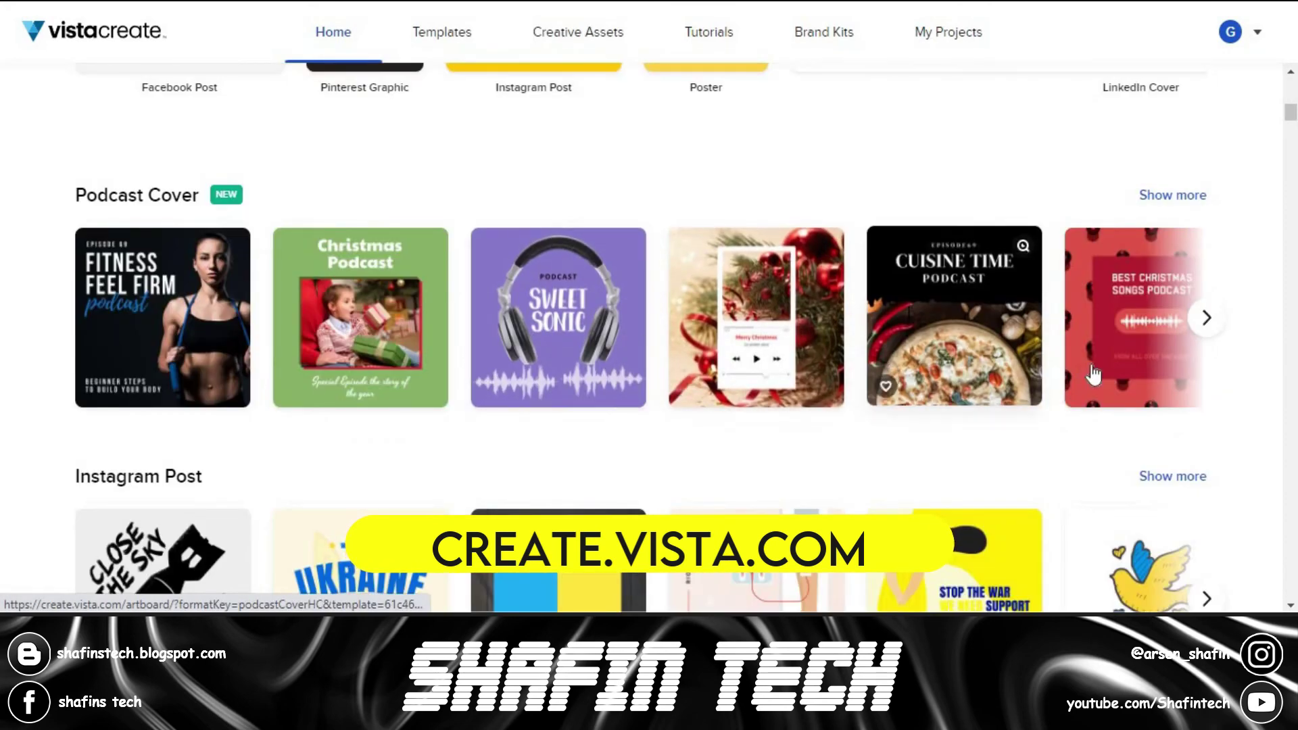
{"action": "scroll", "coordinate": [870, 357], "scroll_direction": "down", "scroll_amount": 10}
{"action": "scroll", "coordinate": [865, 342], "scroll_direction": "down", "scroll_amount": 12}
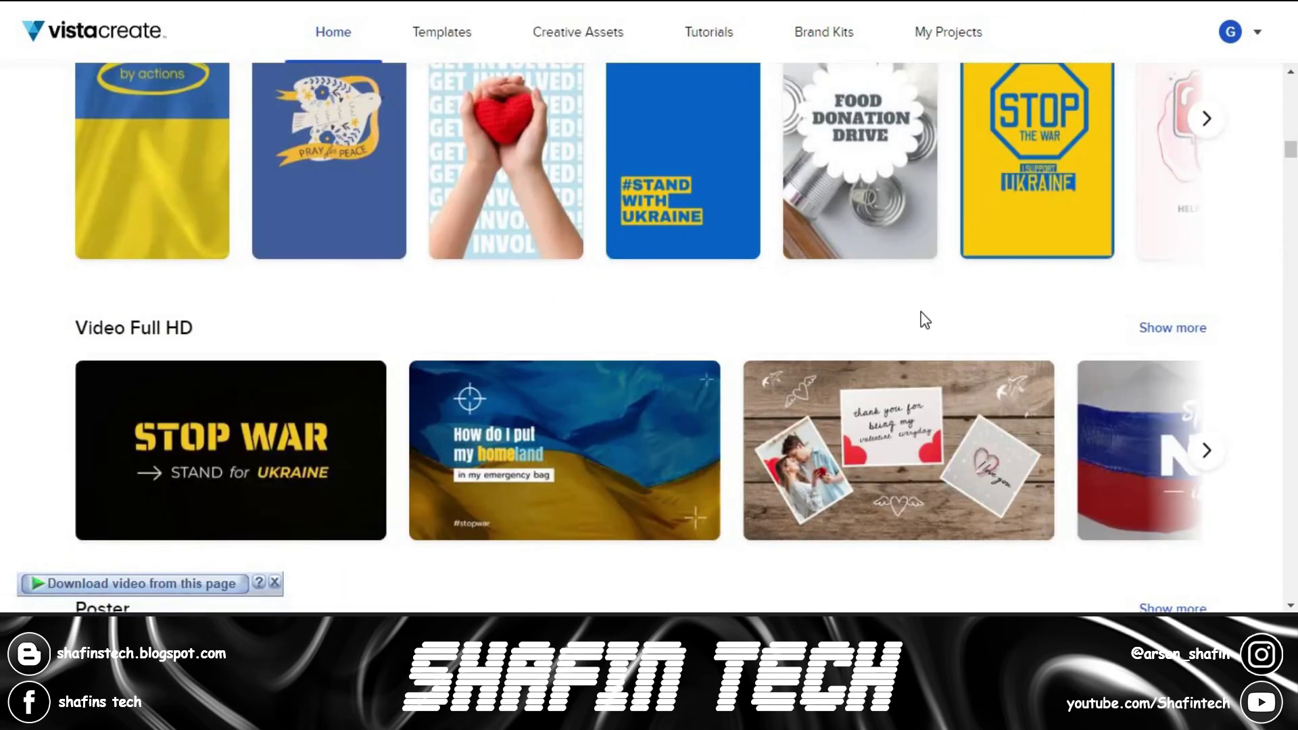
{"action": "scroll", "coordinate": [924, 310], "scroll_direction": "down", "scroll_amount": 4}
{"action": "scroll", "coordinate": [923, 317], "scroll_direction": "down", "scroll_amount": 10}
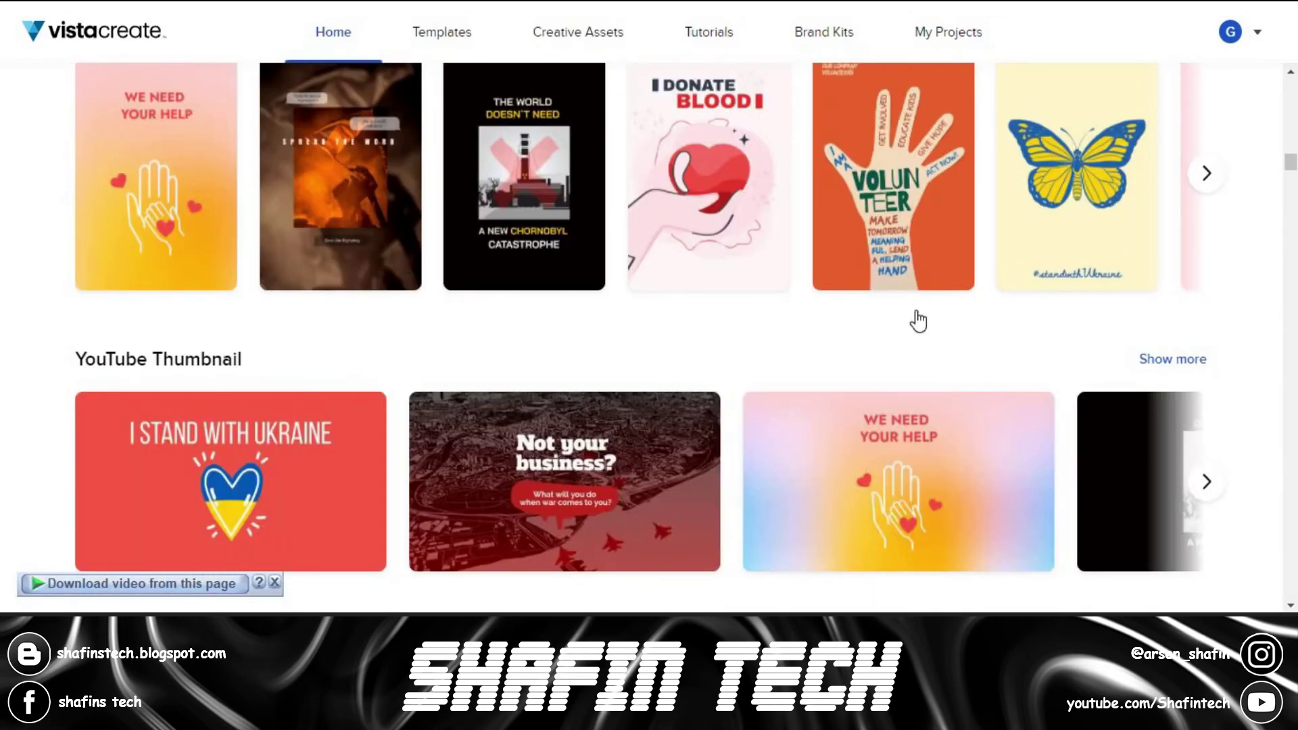
{"action": "scroll", "coordinate": [914, 316], "scroll_direction": "down", "scroll_amount": 9}
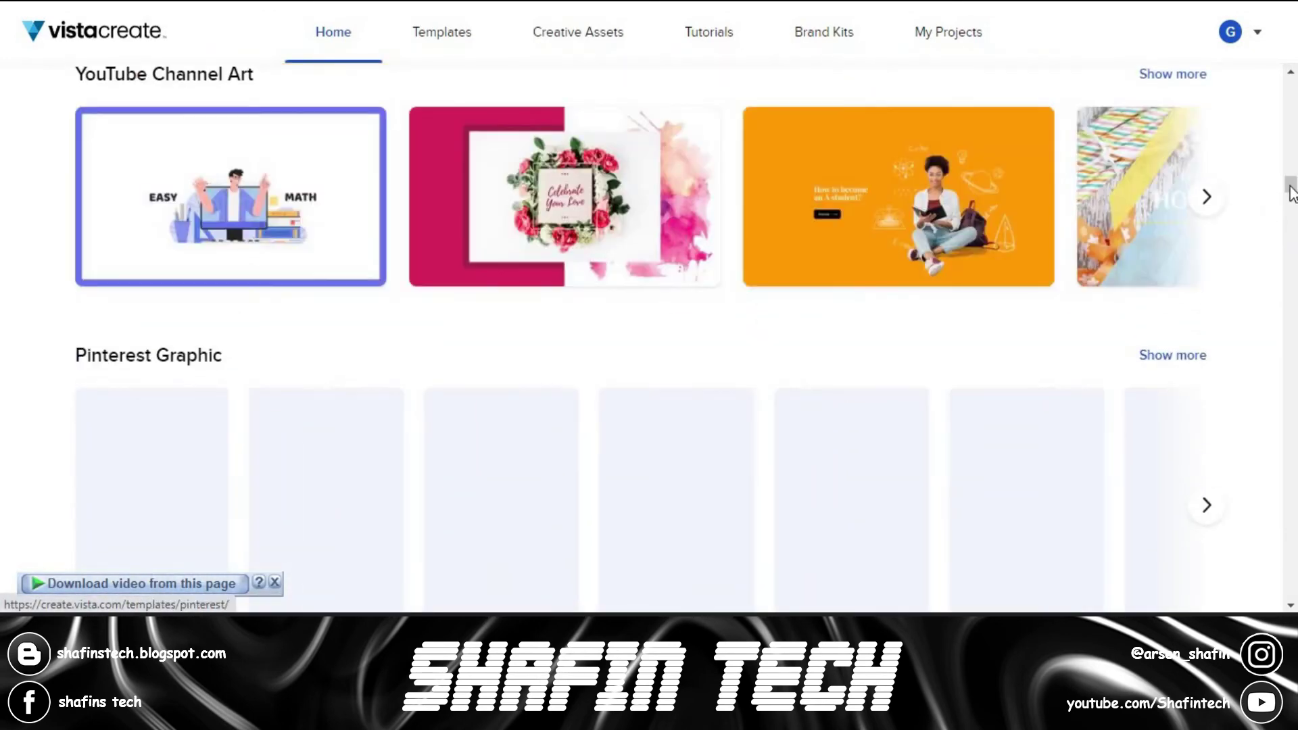
{"action": "scroll", "coordinate": [1190, 368], "scroll_direction": "up", "scroll_amount": 15}
{"action": "scroll", "coordinate": [649, 338], "scroll_direction": "up", "scroll_amount": 10}
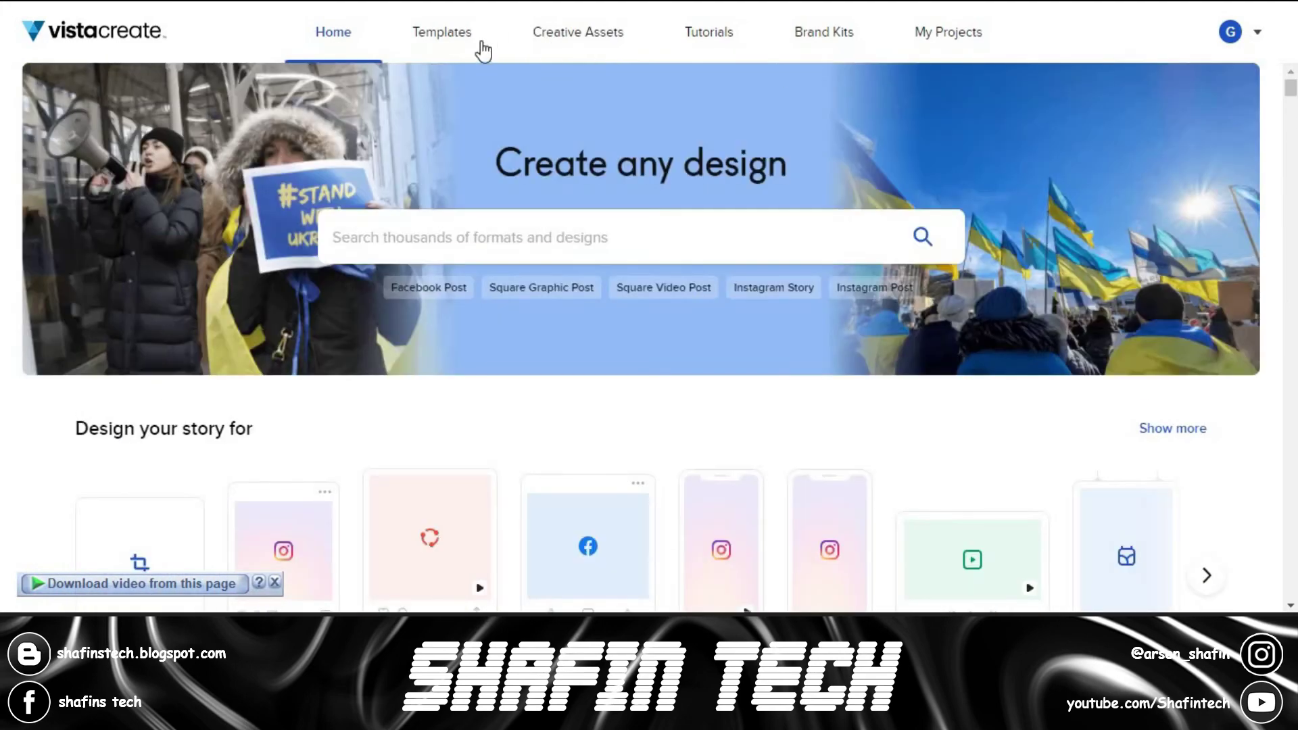
- Open the VistaCreate Templates gallery and filter it to Animated Logo templates
{"action": "left_click", "coordinate": [476, 45]}
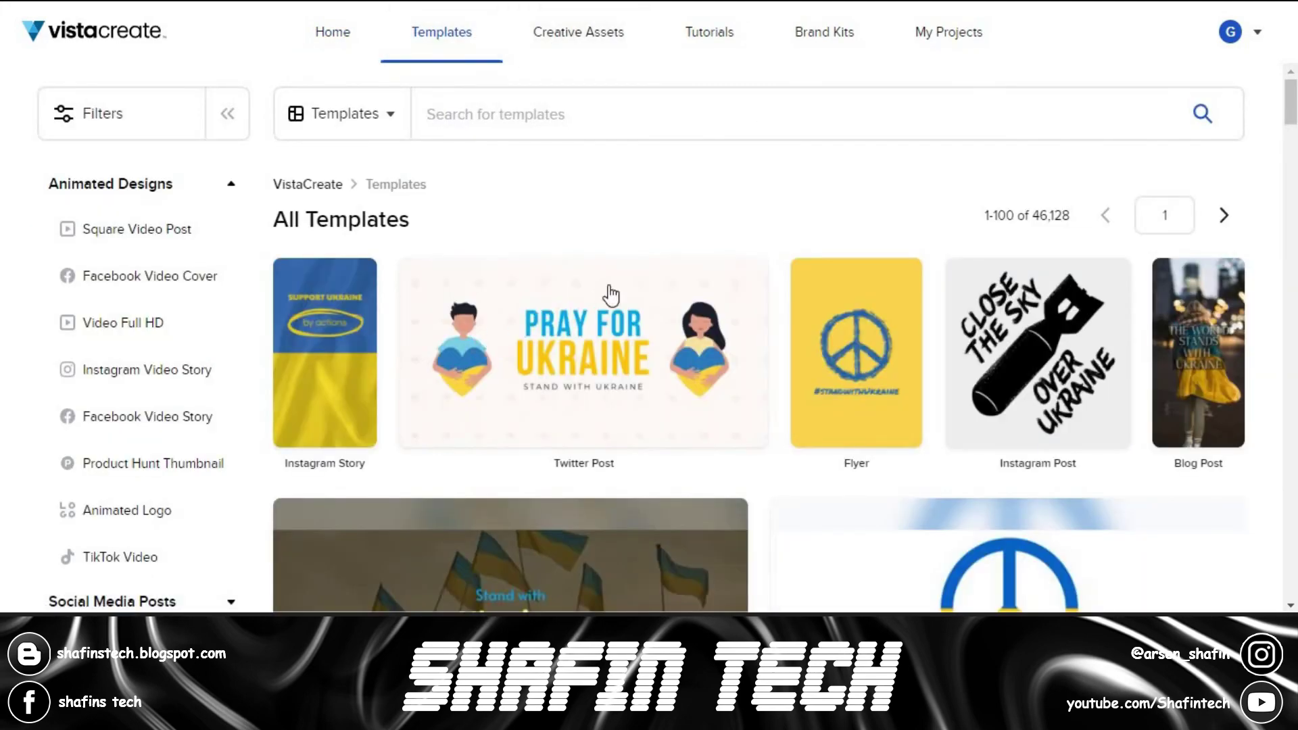
{"action": "scroll", "coordinate": [593, 296], "scroll_direction": "down", "scroll_amount": 4}
{"action": "scroll", "coordinate": [592, 295], "scroll_direction": "down", "scroll_amount": 10}
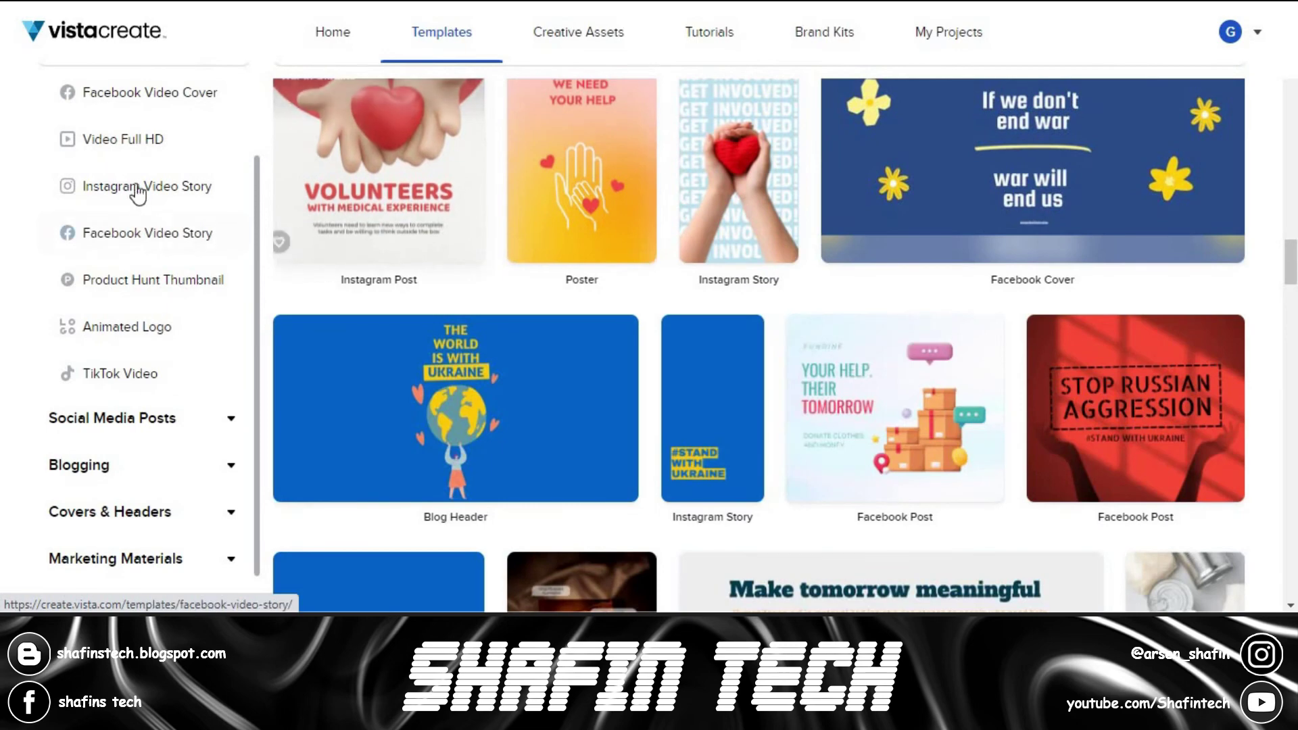
{"action": "scroll", "coordinate": [467, 241], "scroll_direction": "down", "scroll_amount": 15}
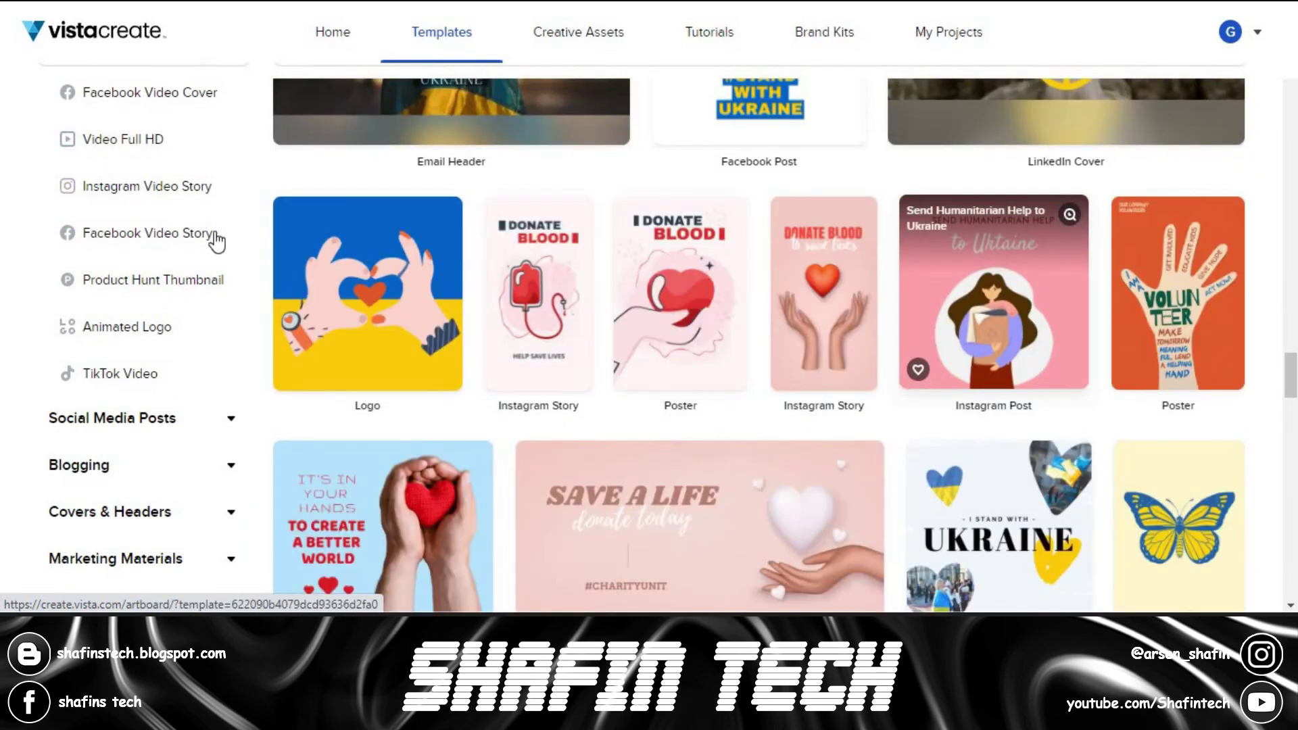
{"action": "scroll", "coordinate": [176, 291], "scroll_direction": "down", "scroll_amount": 5}
{"action": "left_click", "coordinate": [246, 330]}
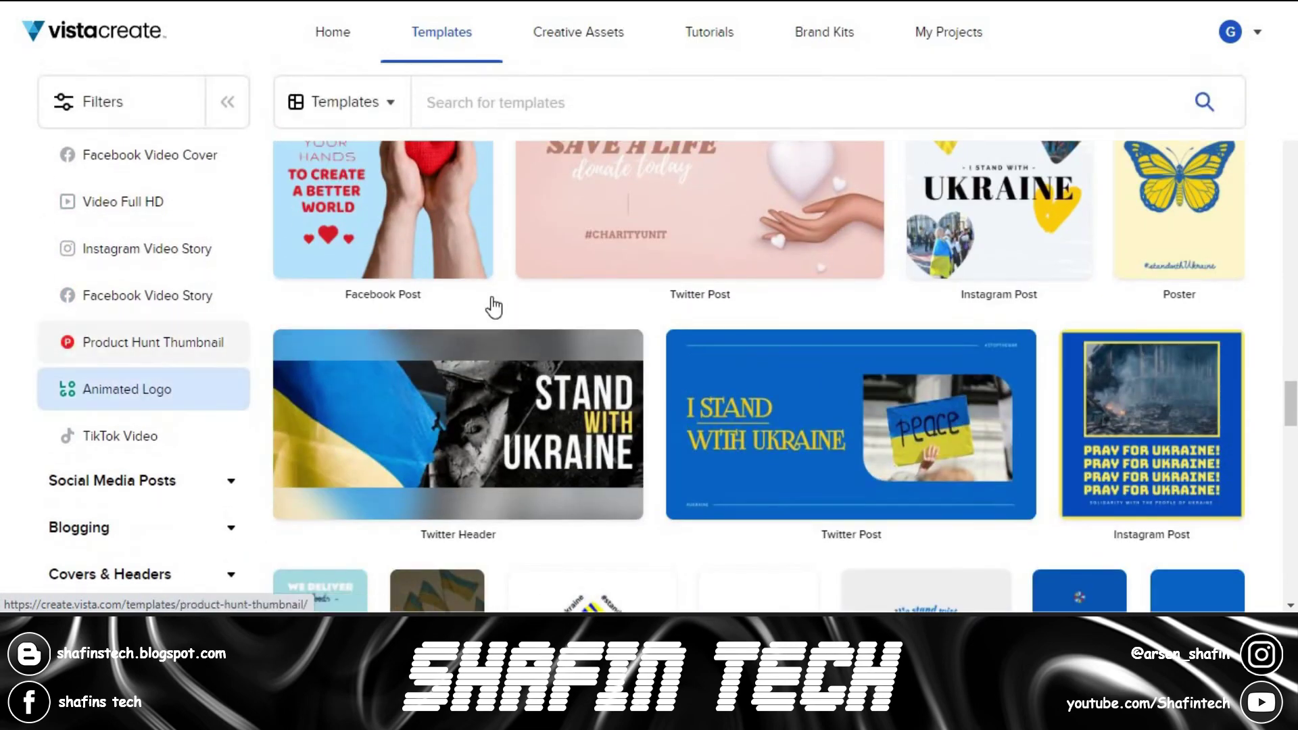
{"action": "scroll", "coordinate": [573, 320], "scroll_direction": "down", "scroll_amount": 4}
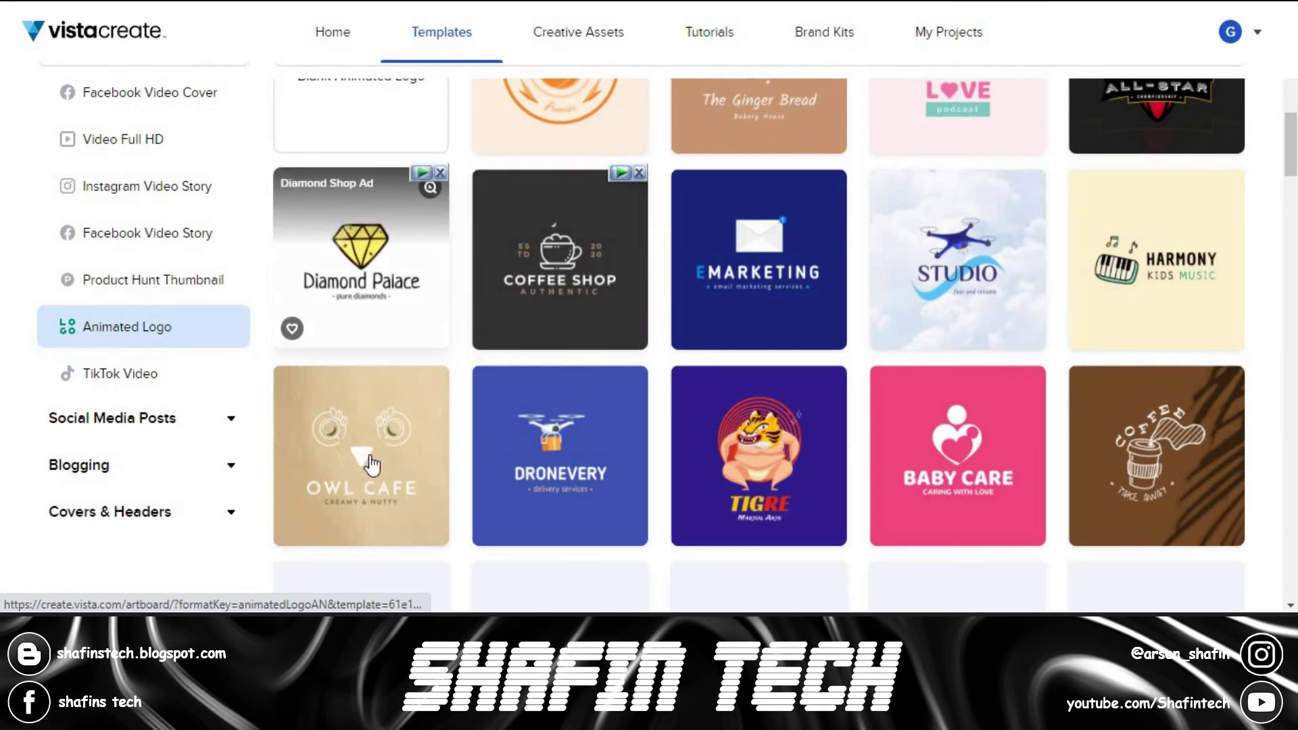
{"action": "scroll", "coordinate": [338, 339], "scroll_direction": "up", "scroll_amount": 2}
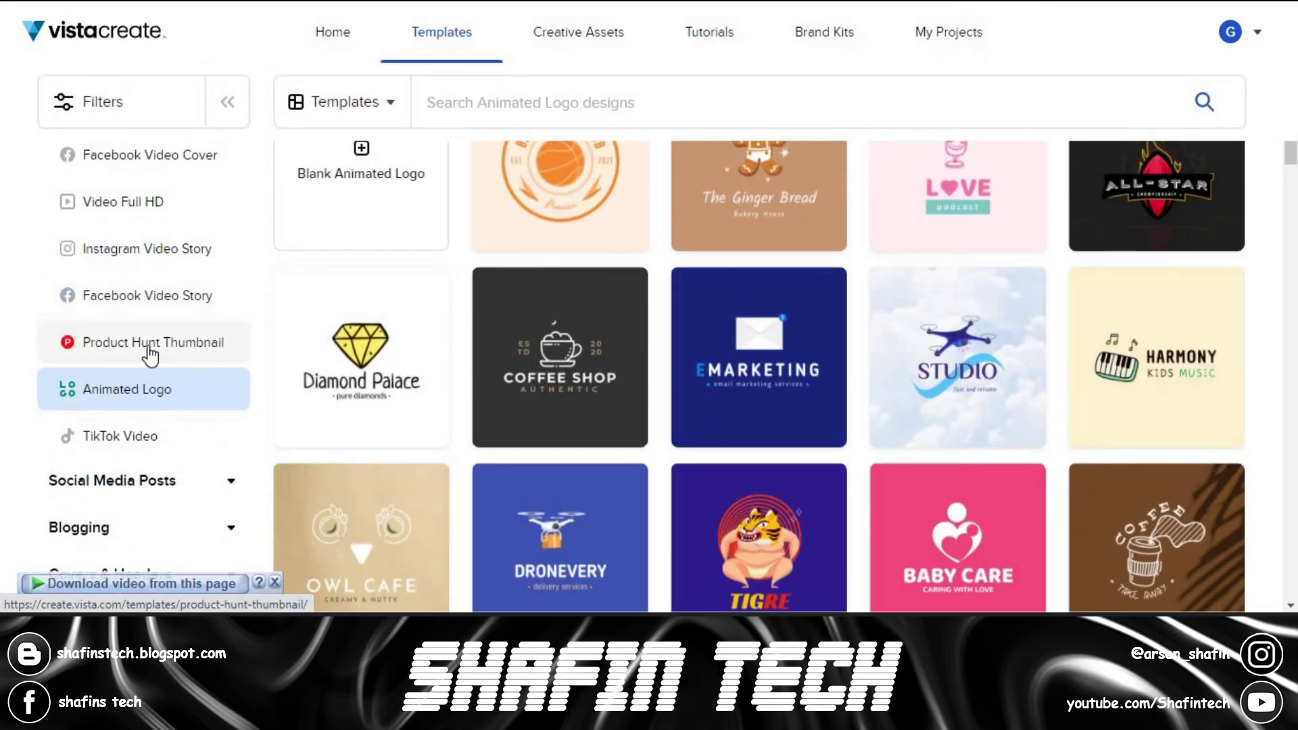
- Switch to Product Hunt Thumbnail, then Instagram Video Story templates, and scroll the results
{"action": "left_click", "coordinate": [150, 345]}
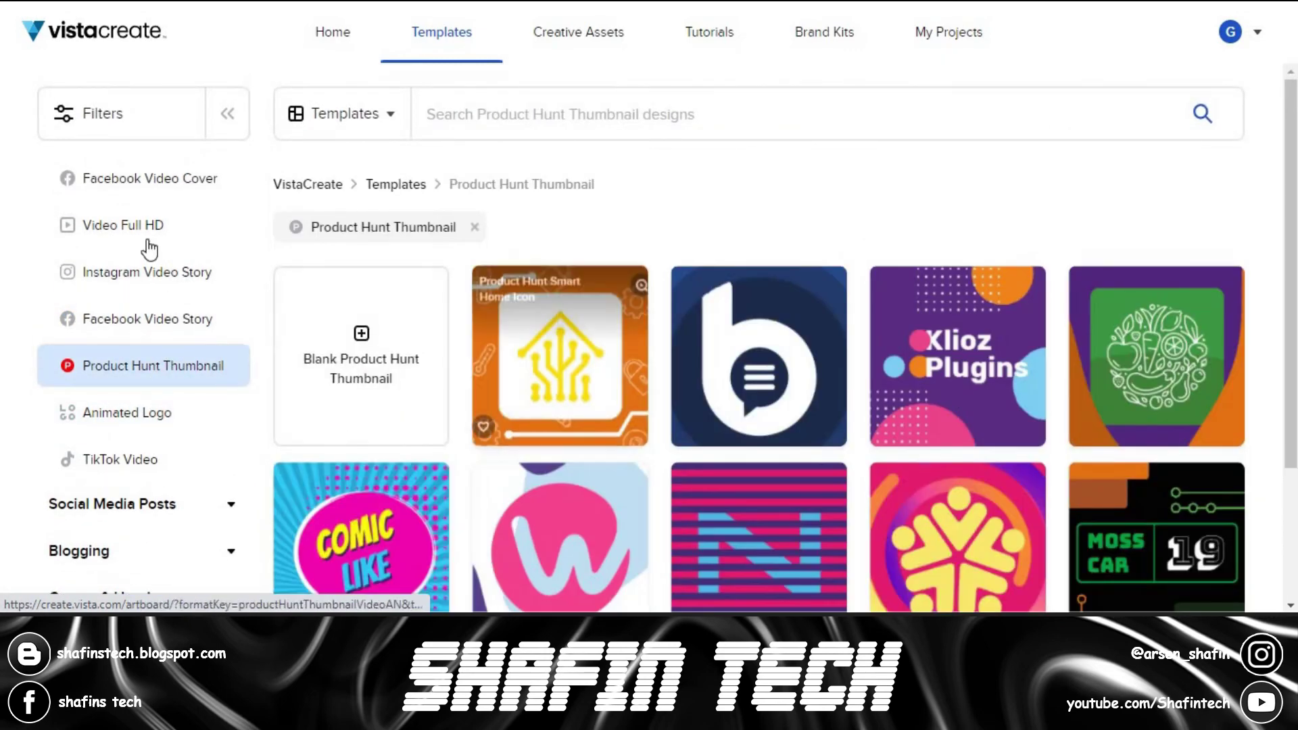
{"action": "scroll", "coordinate": [152, 223], "scroll_direction": "down", "scroll_amount": 1}
{"action": "left_click", "coordinate": [157, 197]}
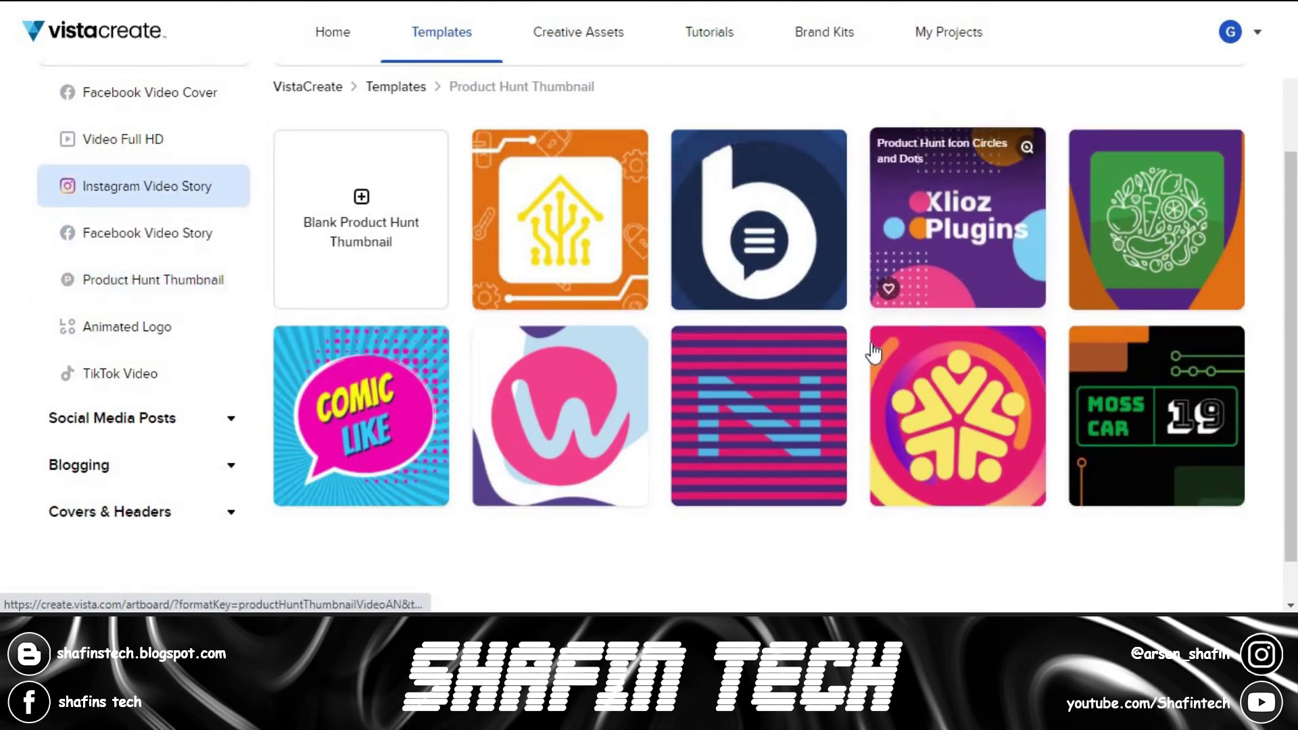
{"action": "scroll", "coordinate": [681, 313], "scroll_direction": "down", "scroll_amount": 10}
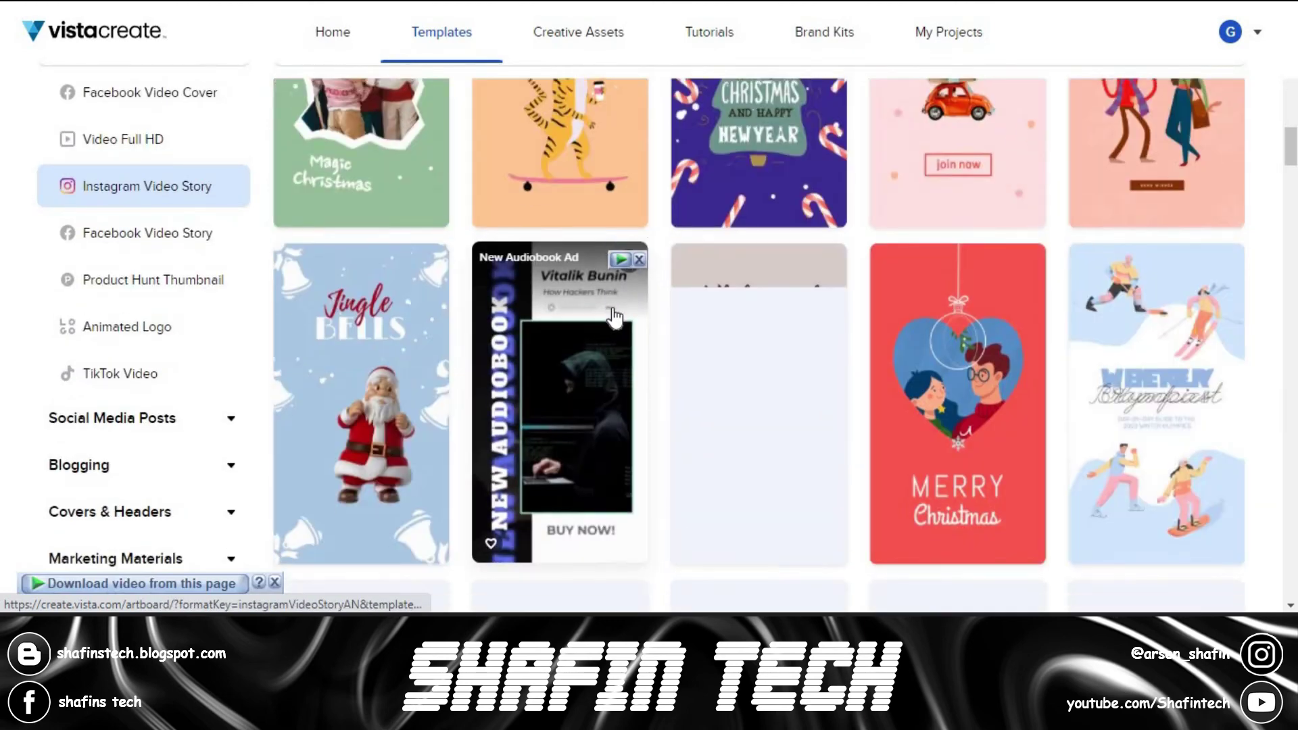
{"action": "scroll", "coordinate": [613, 315], "scroll_direction": "down", "scroll_amount": 10}
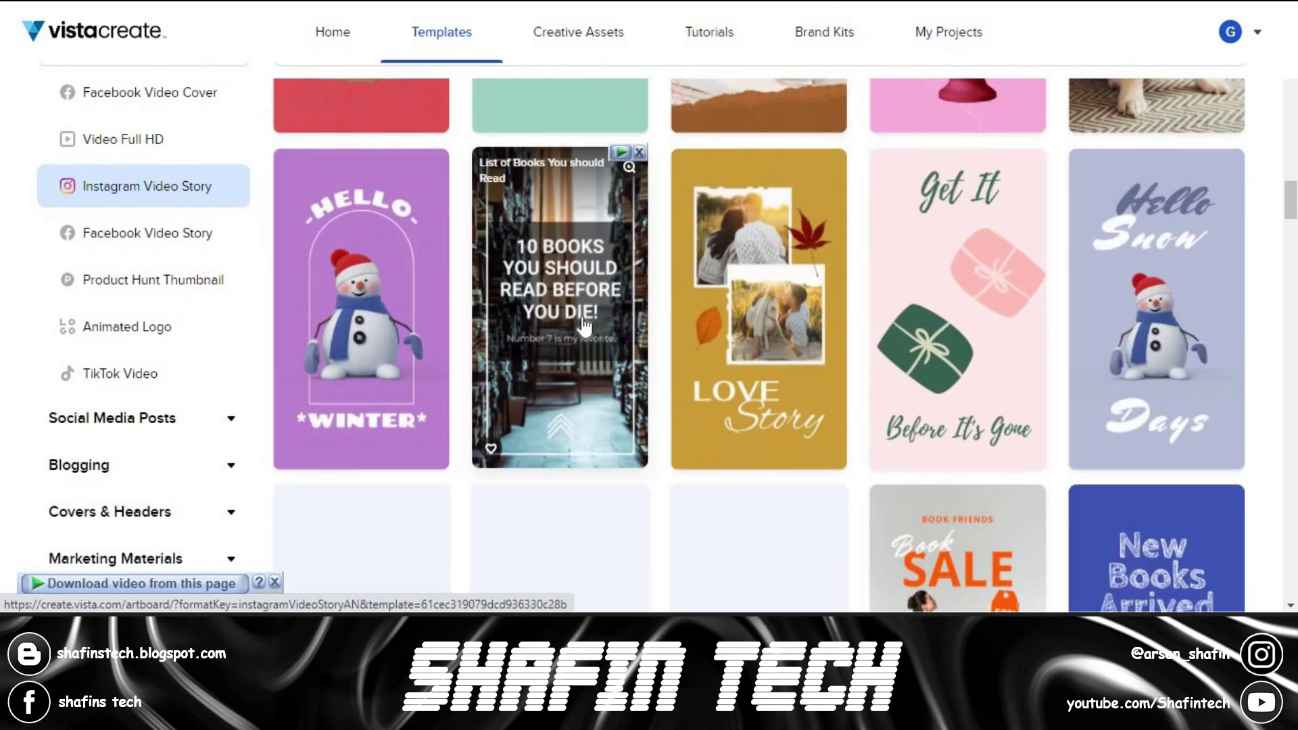
{"action": "scroll", "coordinate": [850, 406], "scroll_direction": "down", "scroll_amount": 8}
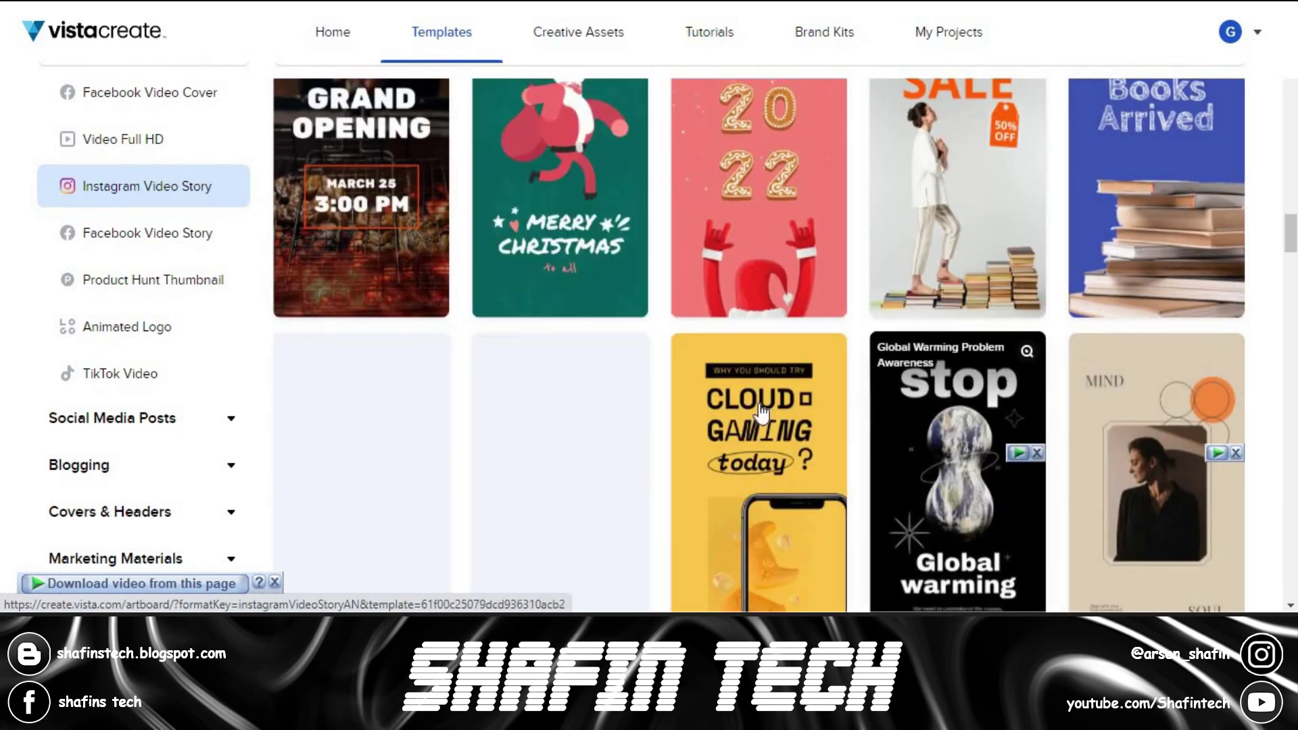